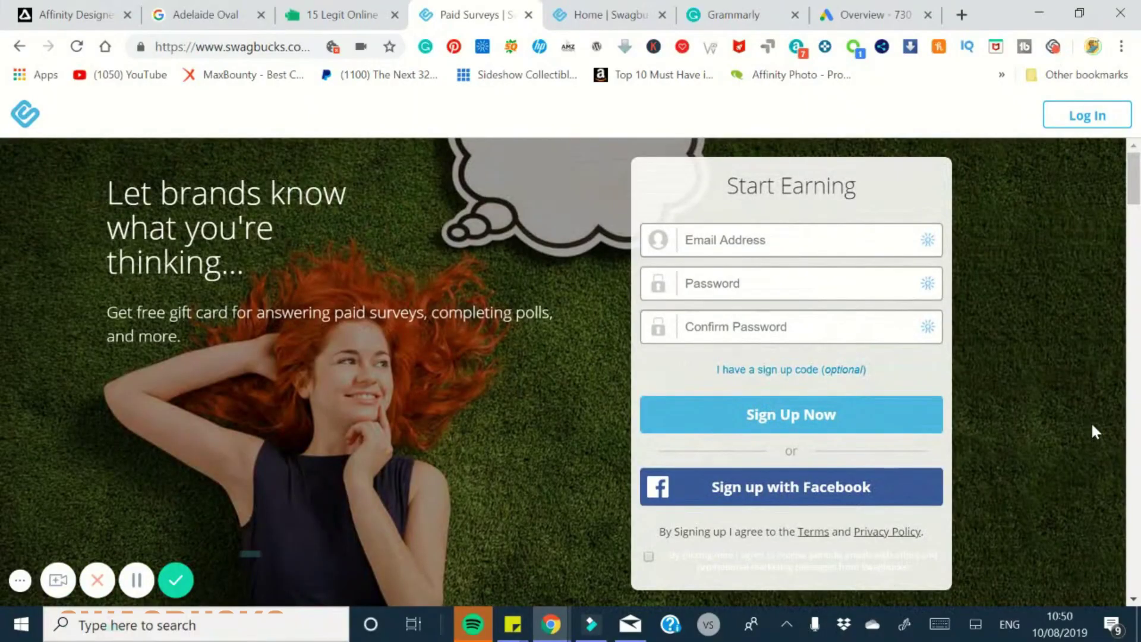
Switch to the Swagbucks tab, close the Missguided popup, and return Home via the Watch menu.
{"action": "left_click", "coordinate": [606, 12]}
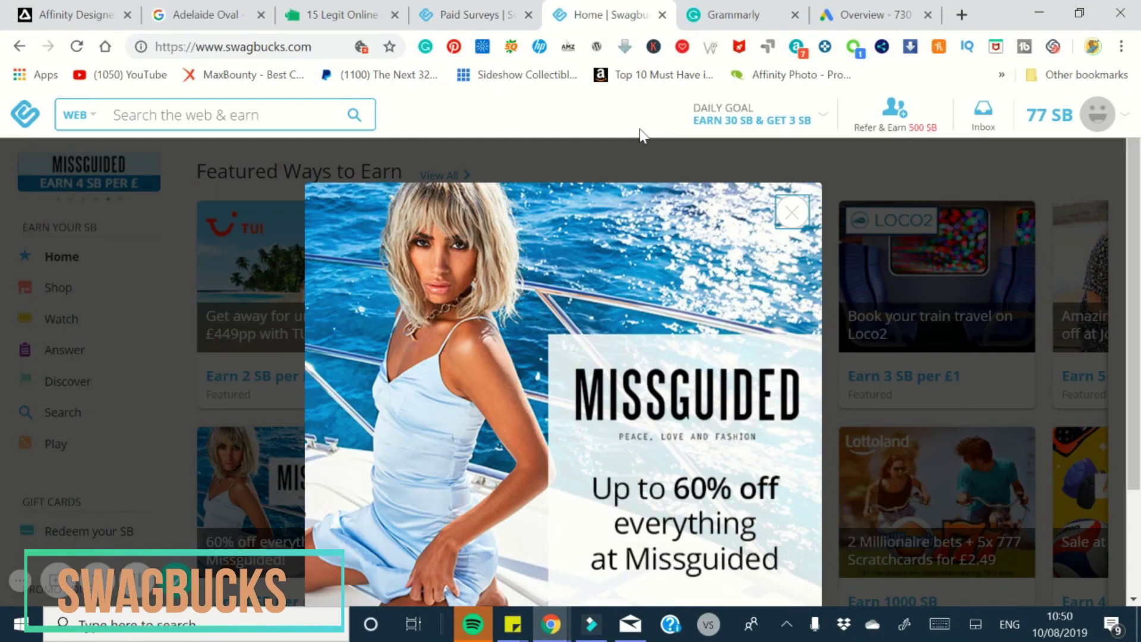
{"action": "left_click", "coordinate": [791, 212]}
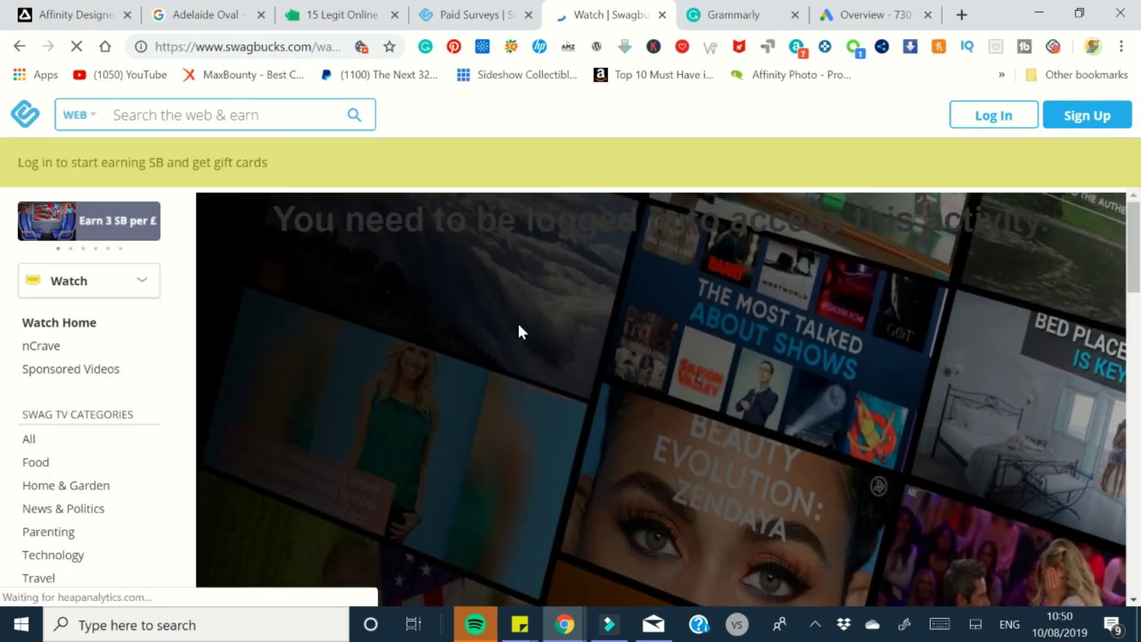
{"action": "scroll", "coordinate": [521, 330], "scroll_direction": "down", "scroll_amount": 2}
{"action": "scroll", "coordinate": [521, 332], "scroll_direction": "down", "scroll_amount": 1}
{"action": "scroll", "coordinate": [522, 332], "scroll_direction": "down", "scroll_amount": 1}
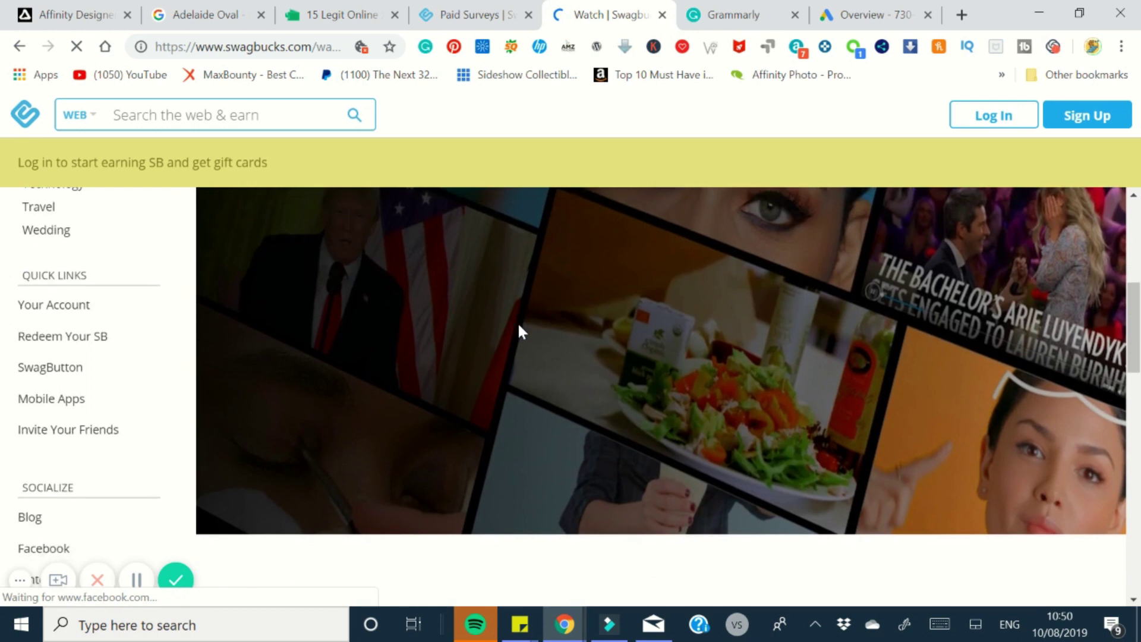
{"action": "scroll", "coordinate": [522, 331], "scroll_direction": "down", "scroll_amount": 2}
{"action": "scroll", "coordinate": [522, 332], "scroll_direction": "up", "scroll_amount": 1}
{"action": "scroll", "coordinate": [521, 331], "scroll_direction": "up", "scroll_amount": 1}
{"action": "scroll", "coordinate": [521, 332], "scroll_direction": "up", "scroll_amount": 3}
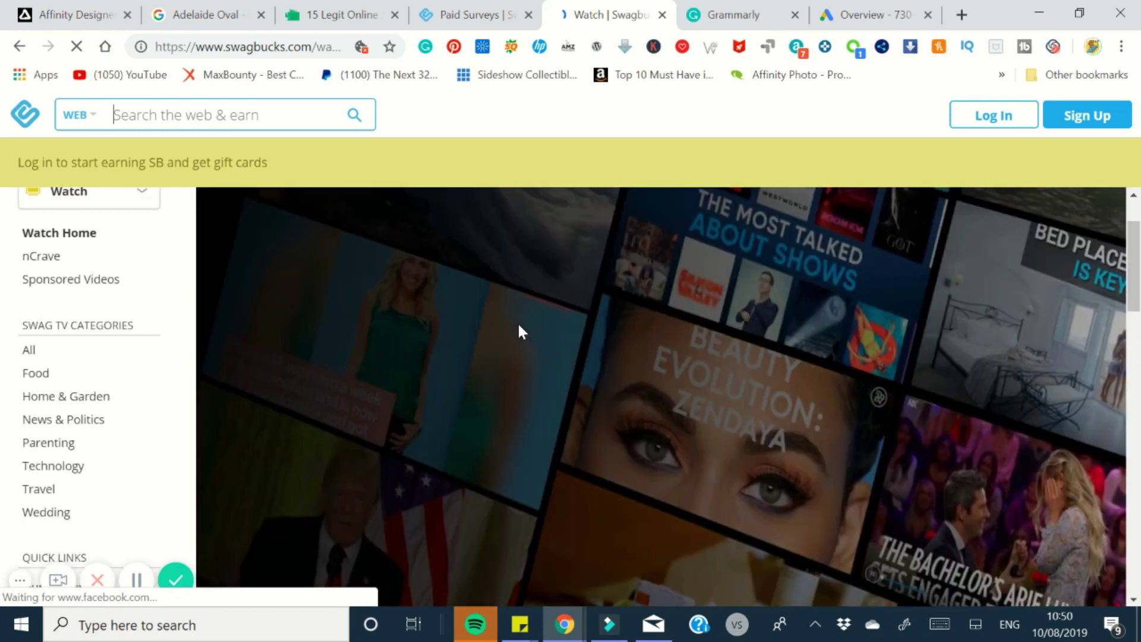
{"action": "scroll", "coordinate": [522, 331], "scroll_direction": "up", "scroll_amount": 1}
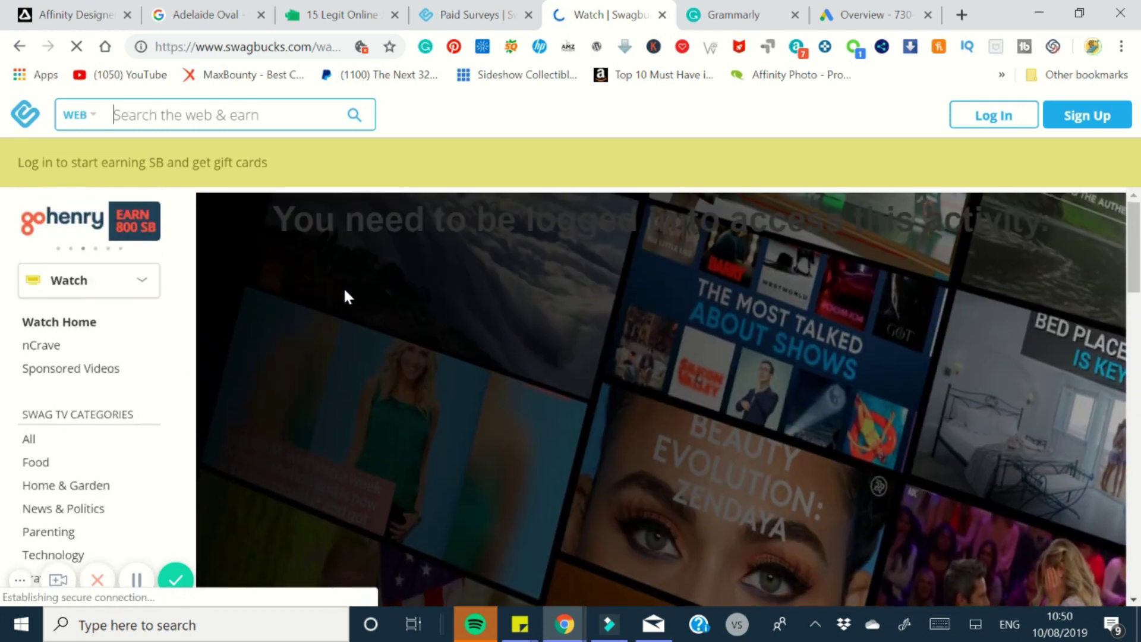
{"action": "left_click", "coordinate": [127, 282]}
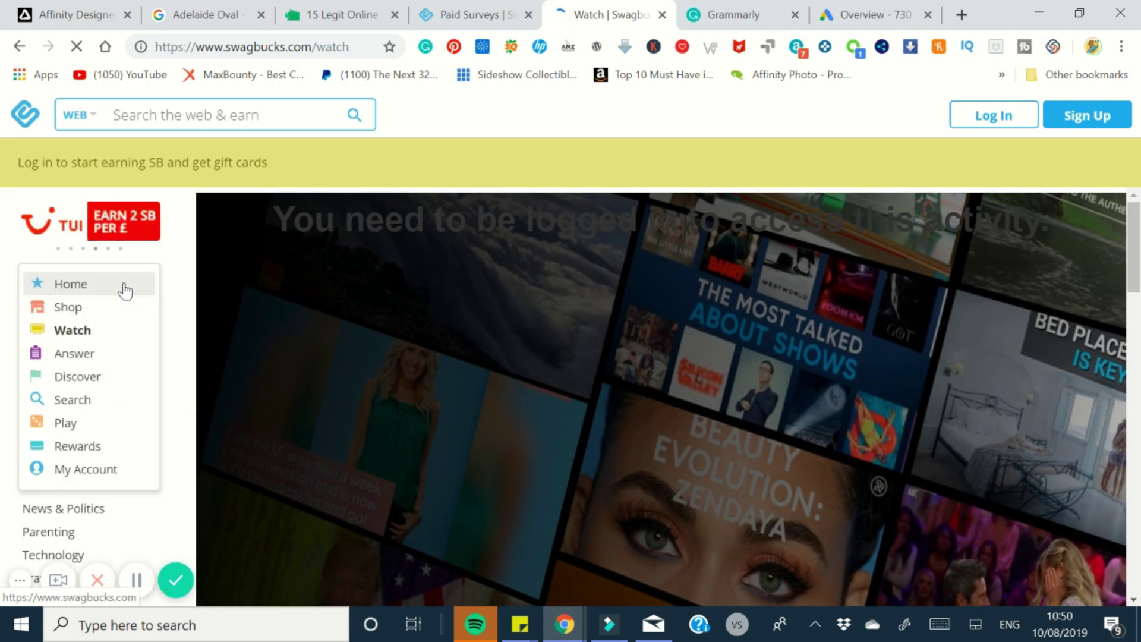
{"action": "left_click", "coordinate": [110, 291]}
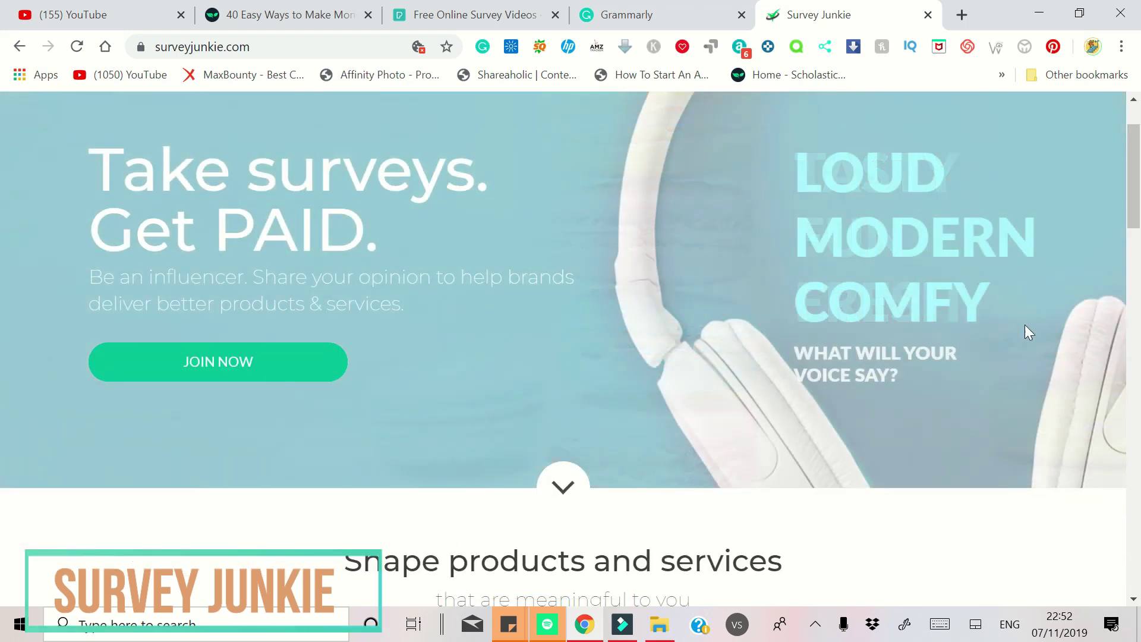
{"action": "scroll", "coordinate": [1024, 326], "scroll_direction": "down", "scroll_amount": 3}
{"action": "scroll", "coordinate": [1021, 330], "scroll_direction": "down", "scroll_amount": 2}
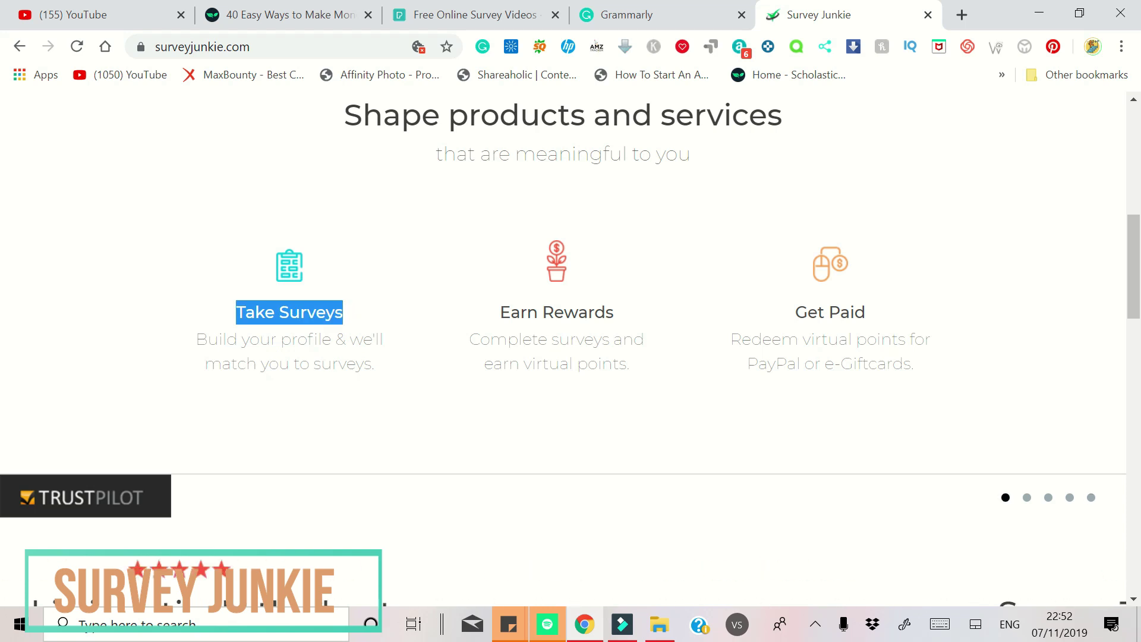
Highlight the Take Surveys, Earn Rewards and Get Paid descriptions on Survey Junkie's homepage.
{"action": "left_click_drag", "start_coordinate": [198, 338], "coordinate": [380, 359]}
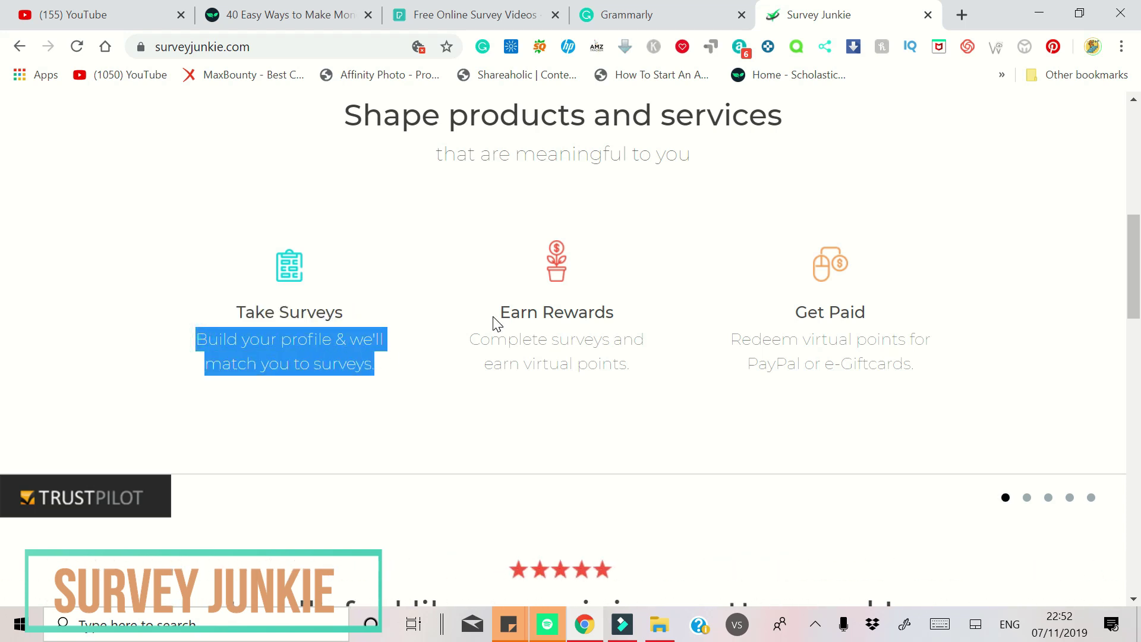
{"action": "left_click_drag", "start_coordinate": [498, 312], "coordinate": [638, 358]}
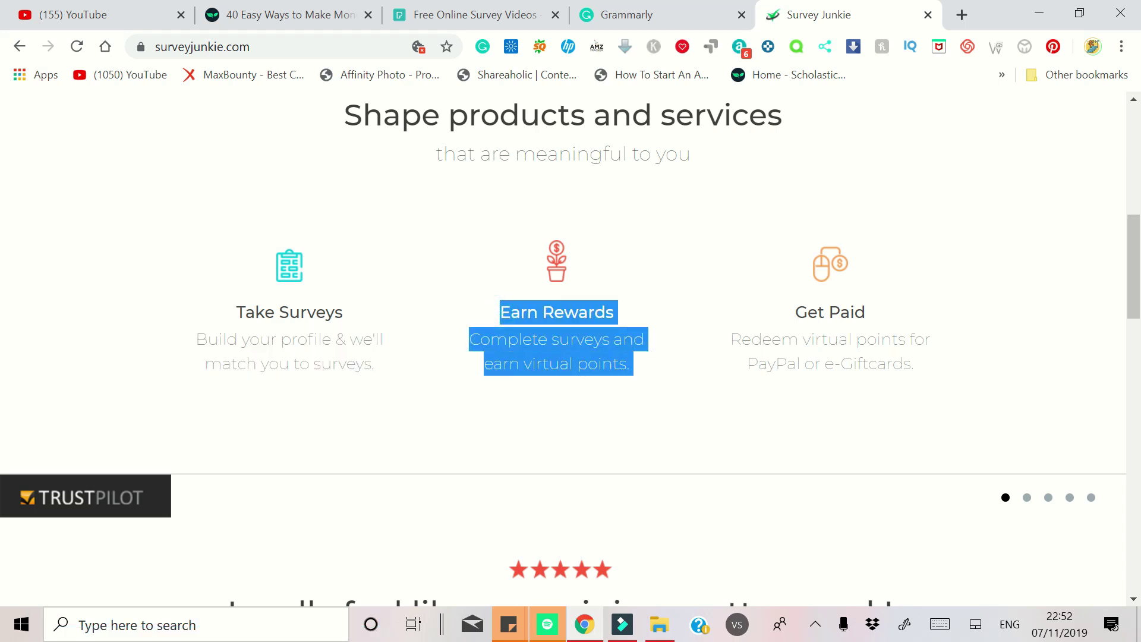
{"action": "left_click_drag", "start_coordinate": [790, 312], "coordinate": [854, 340]}
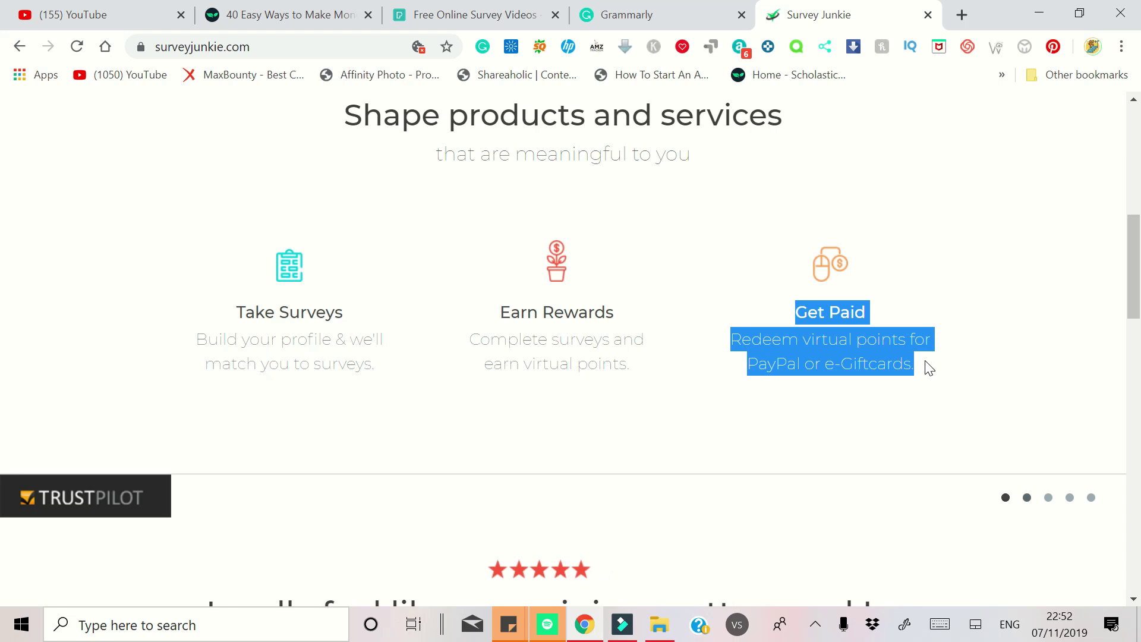
{"action": "left_click", "coordinate": [816, 368]}
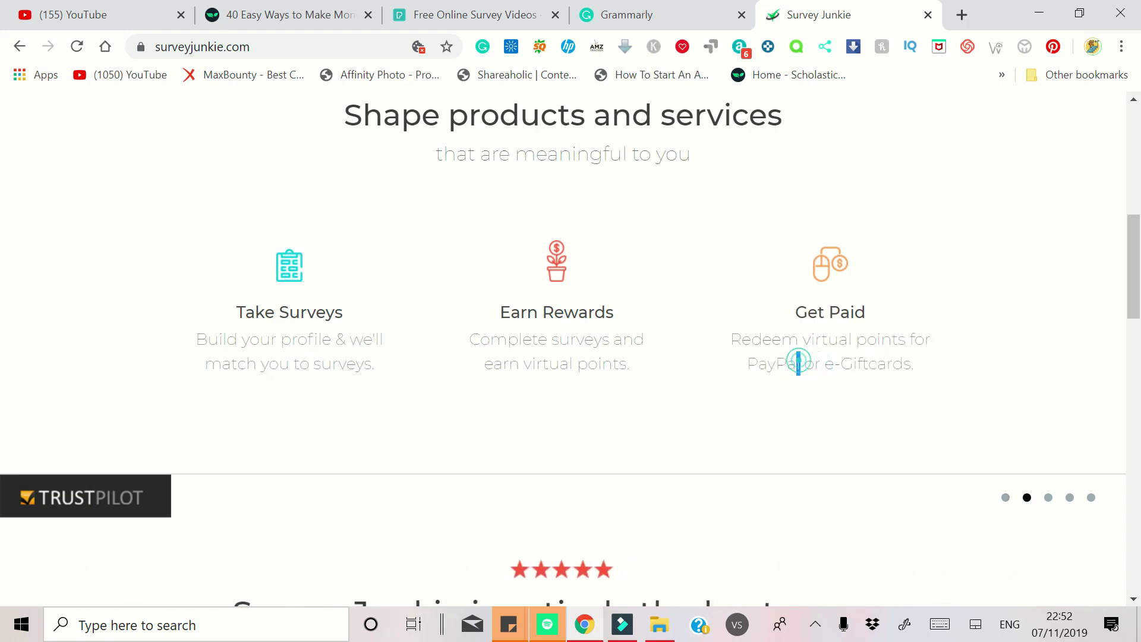
{"action": "scroll", "coordinate": [548, 374], "scroll_direction": "down", "scroll_amount": 3}
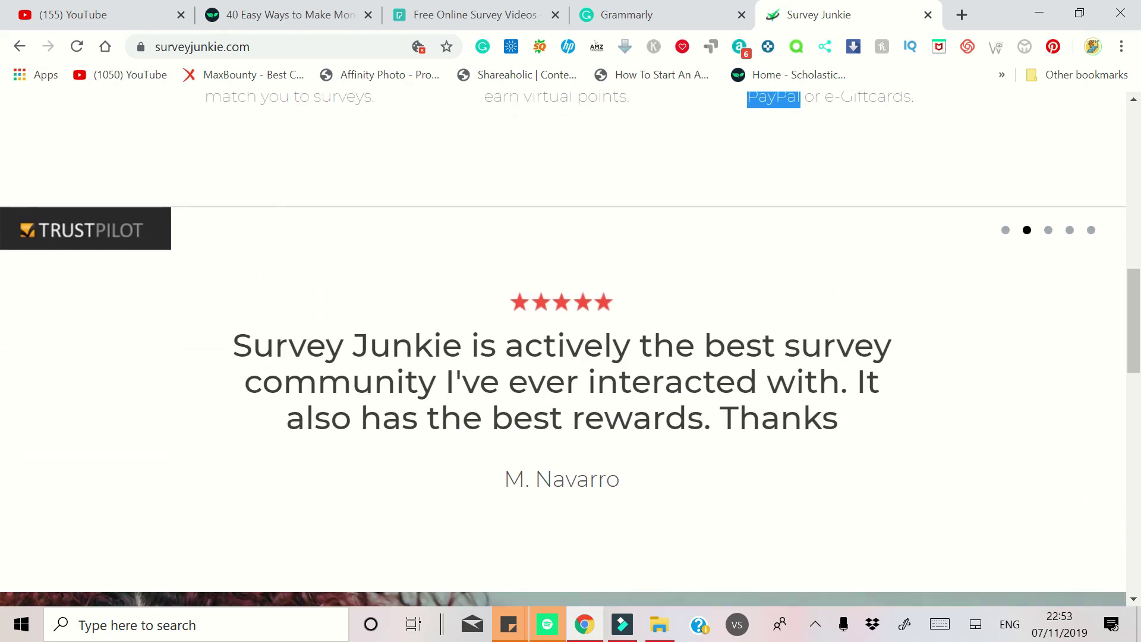
{"action": "scroll", "coordinate": [548, 375], "scroll_direction": "down", "scroll_amount": 2}
{"action": "scroll", "coordinate": [548, 374], "scroll_direction": "down", "scroll_amount": 2}
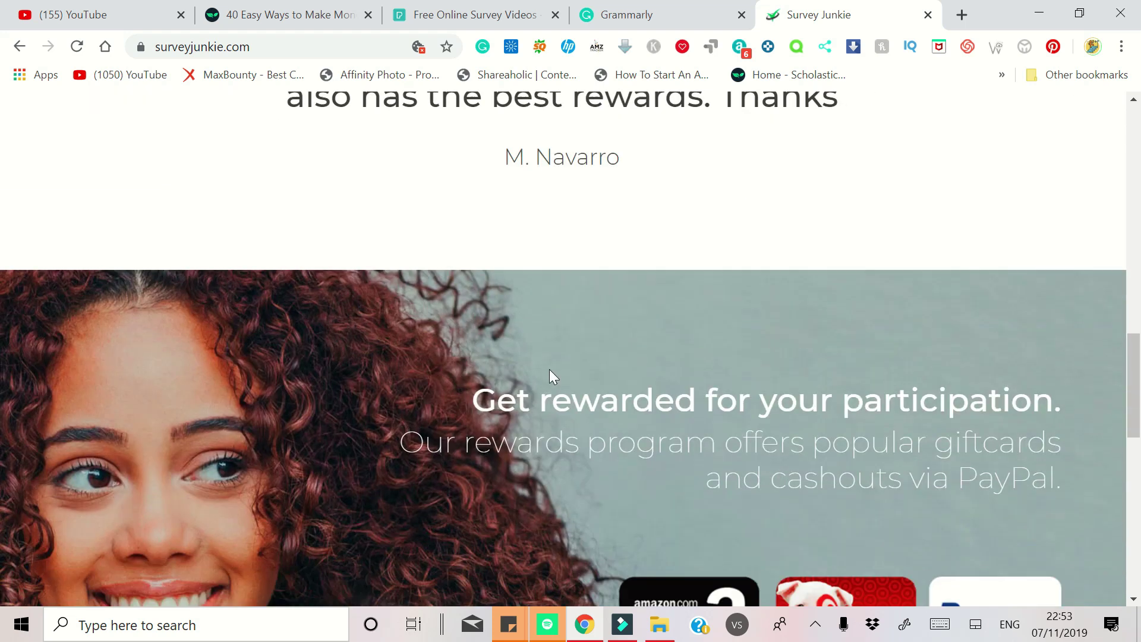
{"action": "scroll", "coordinate": [547, 375], "scroll_direction": "down", "scroll_amount": 3}
{"action": "scroll", "coordinate": [564, 361], "scroll_direction": "down", "scroll_amount": 3}
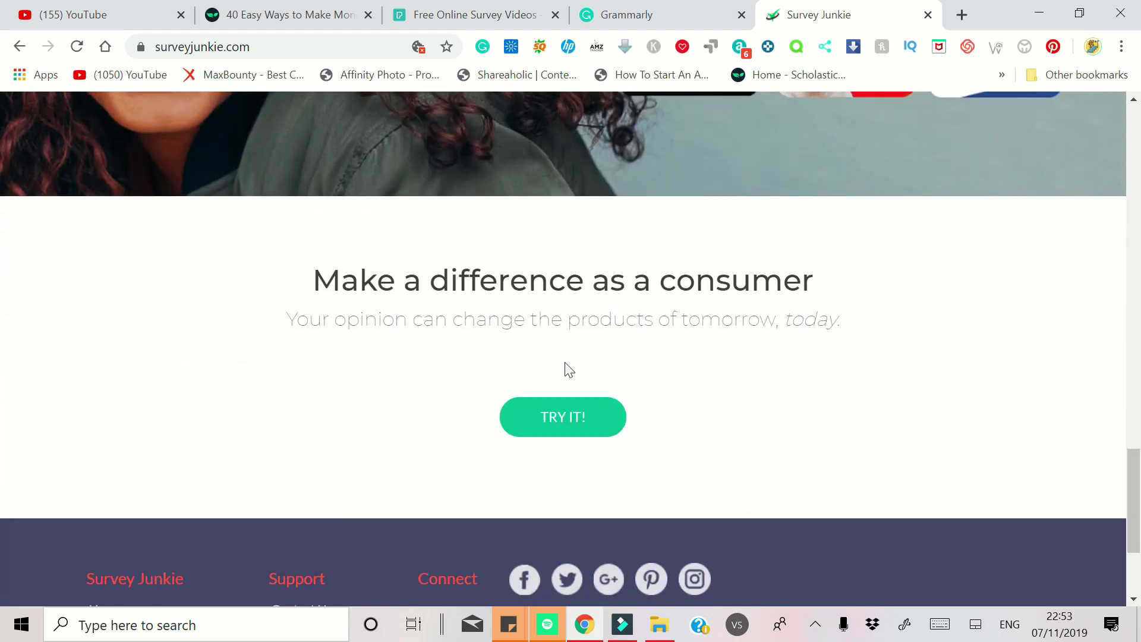
{"action": "scroll", "coordinate": [565, 363], "scroll_direction": "down", "scroll_amount": 2}
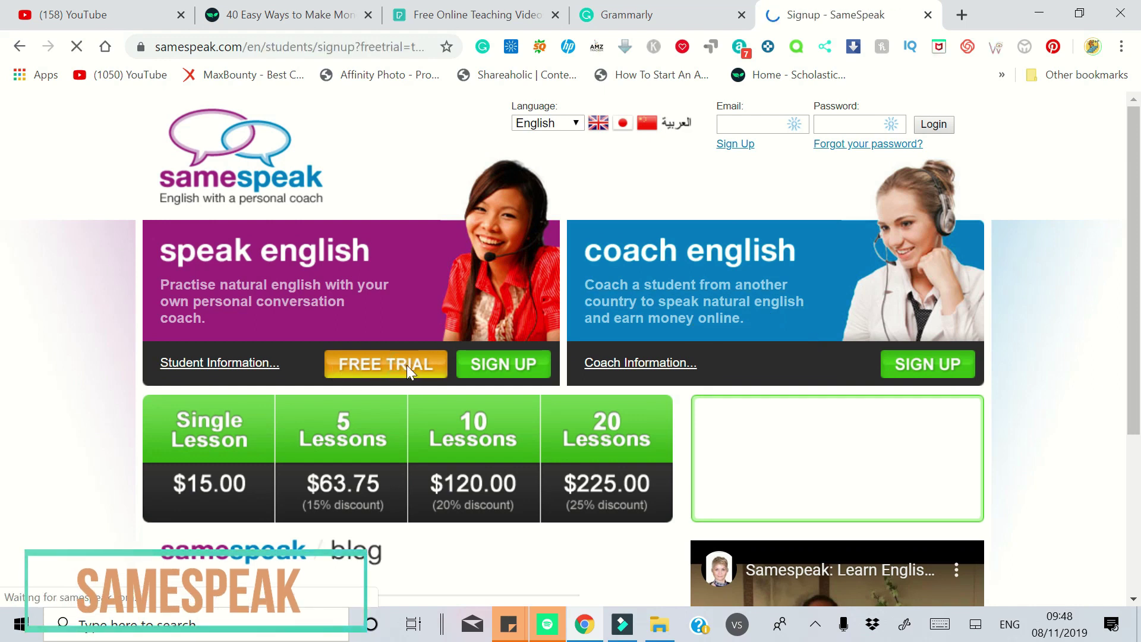
{"action": "scroll", "coordinate": [407, 371], "scroll_direction": "down", "scroll_amount": 2}
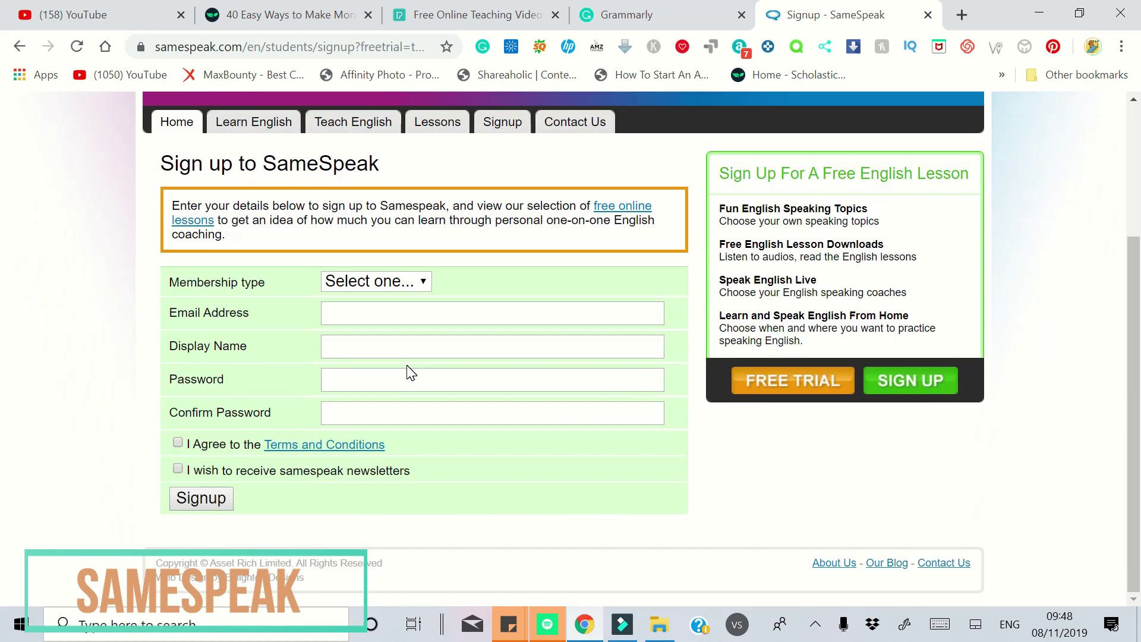
{"action": "scroll", "coordinate": [312, 325], "scroll_direction": "up", "scroll_amount": 1}
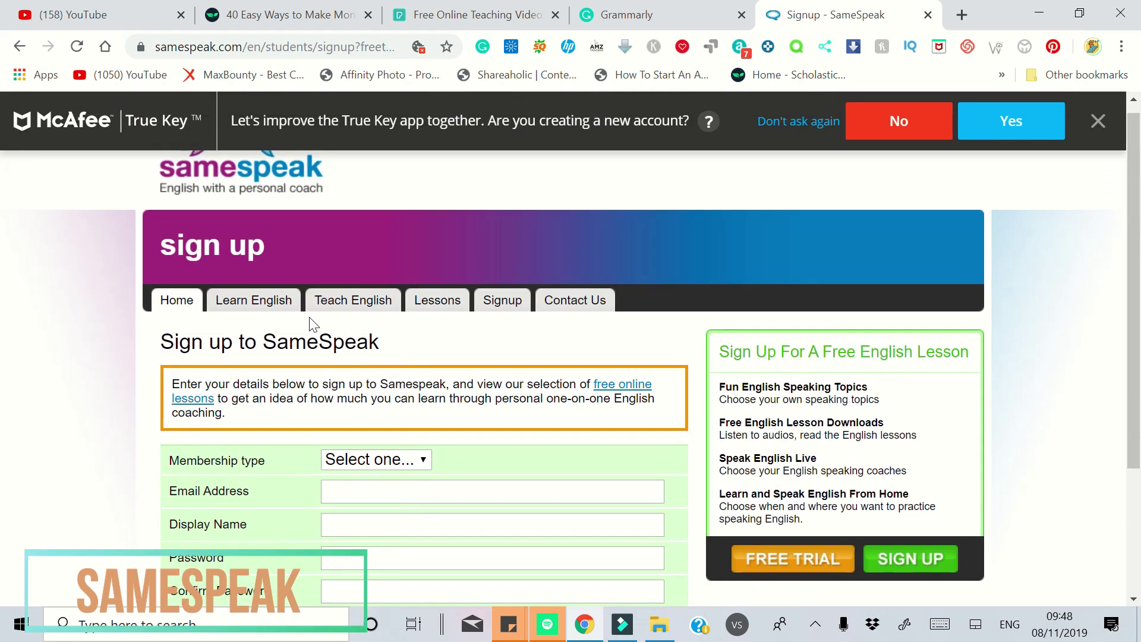
Open SameSpeak's Coach Information page and highlight its PayPal account and coaching fee sentences.
{"action": "left_click", "coordinate": [385, 303]}
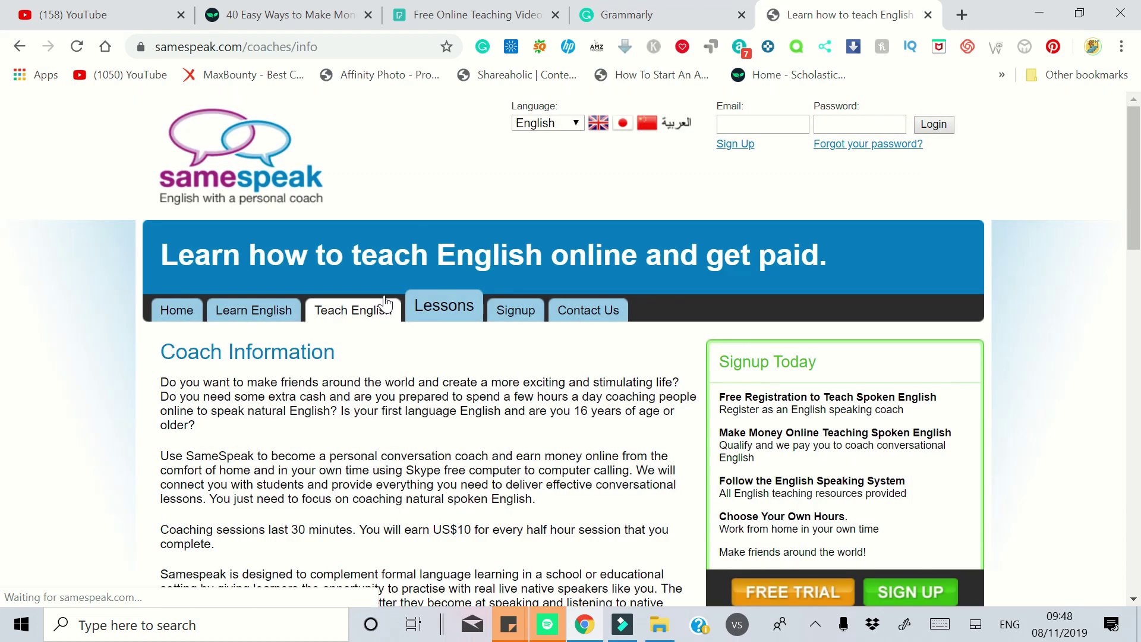
{"action": "scroll", "coordinate": [437, 308], "scroll_direction": "down", "scroll_amount": 1}
{"action": "scroll", "coordinate": [437, 312], "scroll_direction": "down", "scroll_amount": 2}
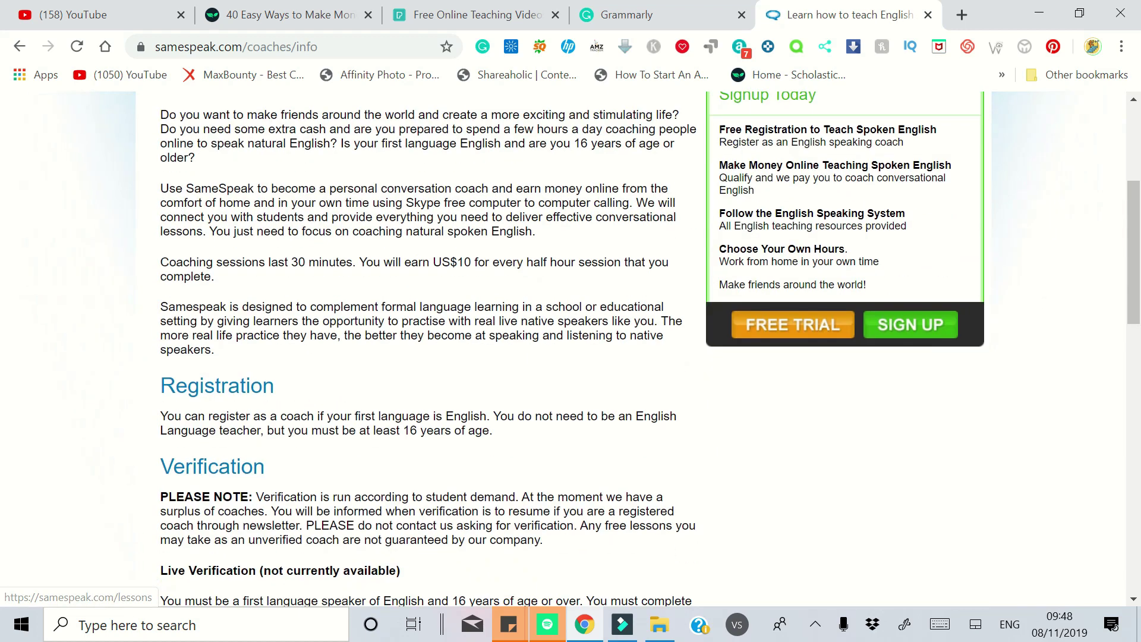
{"action": "scroll", "coordinate": [436, 312], "scroll_direction": "down", "scroll_amount": 2}
{"action": "scroll", "coordinate": [437, 312], "scroll_direction": "down", "scroll_amount": 5}
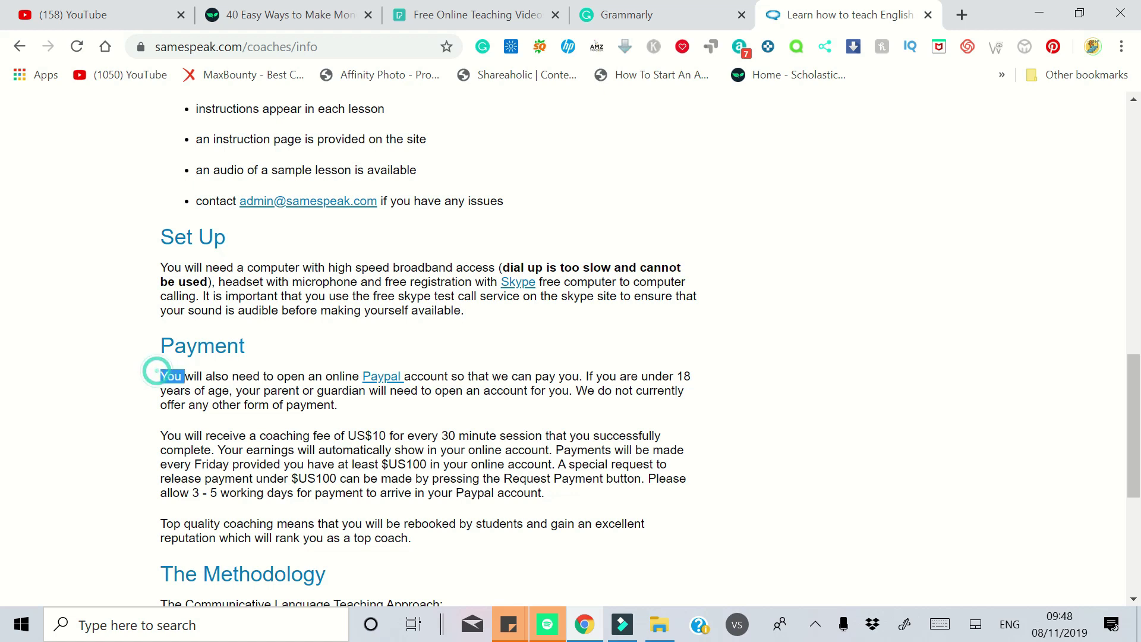
{"action": "left_click_drag", "start_coordinate": [465, 377], "coordinate": [691, 375]}
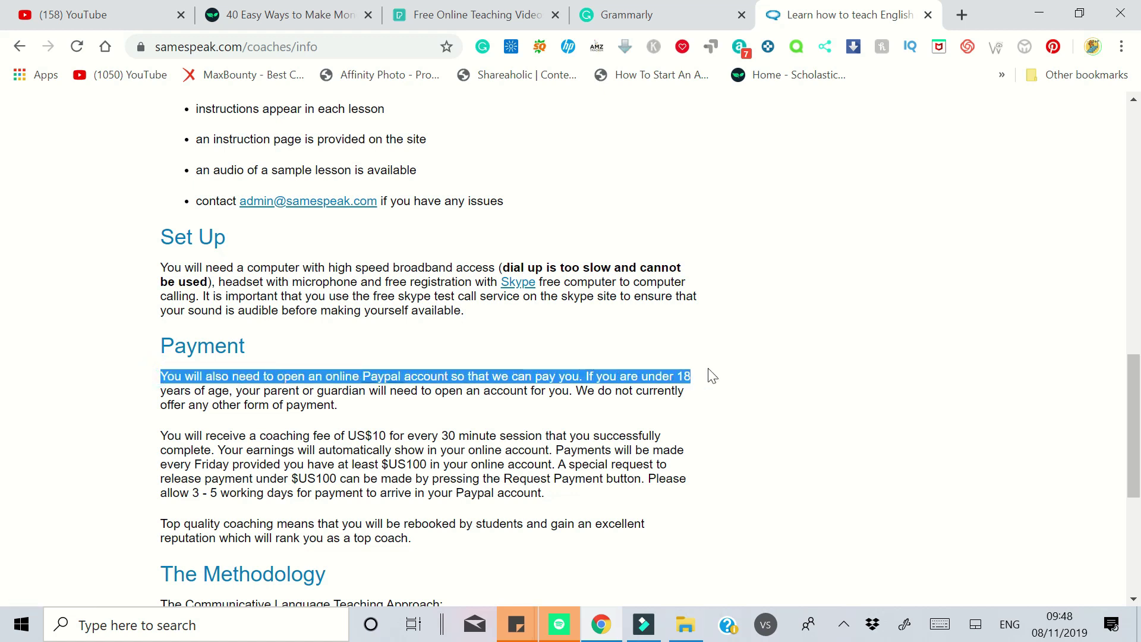
{"action": "left_click", "coordinate": [743, 371]}
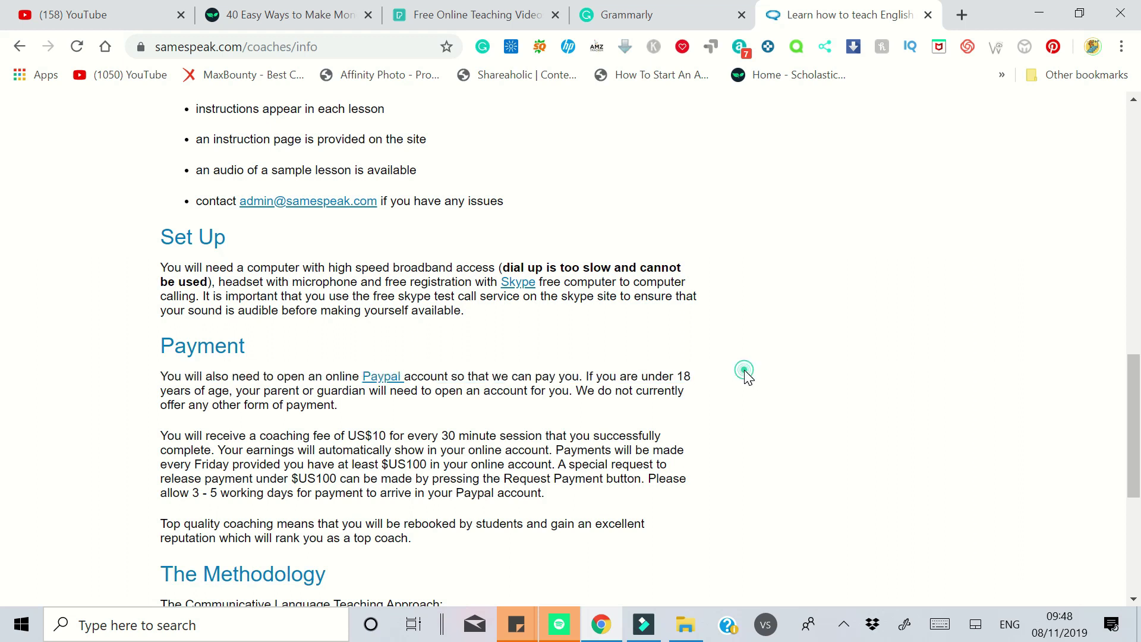
{"action": "scroll", "coordinate": [743, 374], "scroll_direction": "down", "scroll_amount": 1}
{"action": "scroll", "coordinate": [745, 378], "scroll_direction": "down", "scroll_amount": 3}
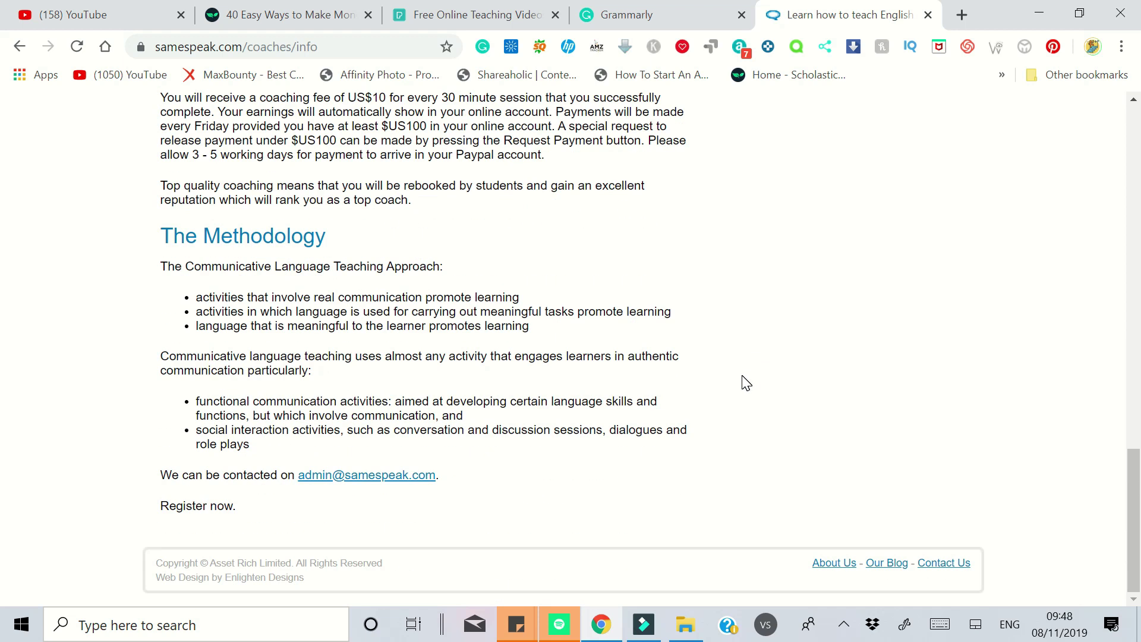
{"action": "scroll", "coordinate": [746, 382], "scroll_direction": "up", "scroll_amount": 2}
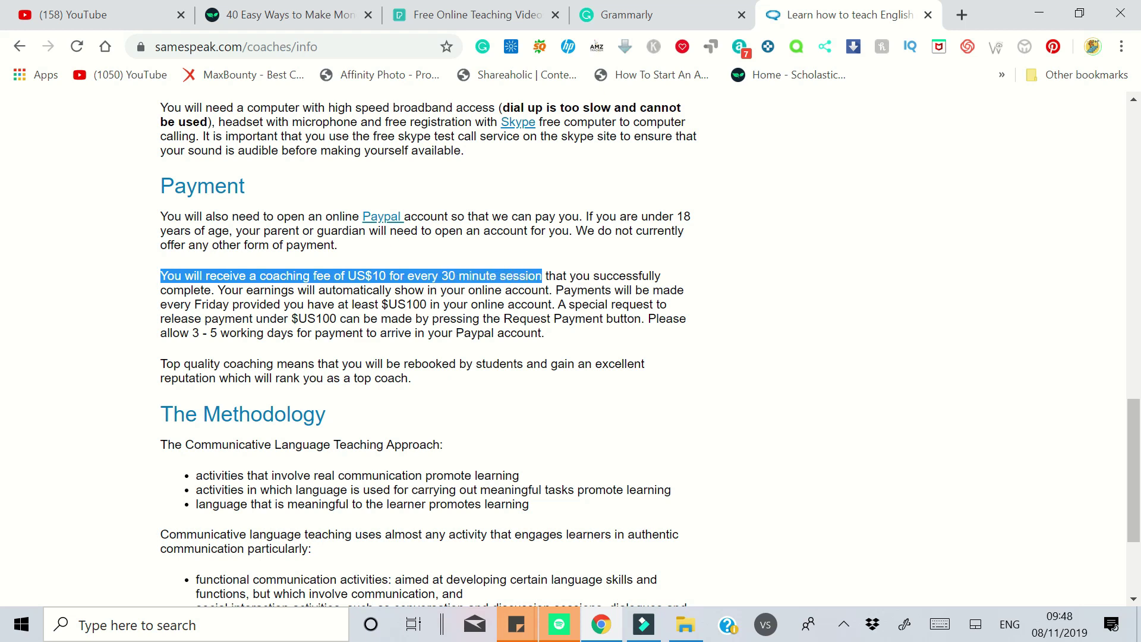
{"action": "left_click", "coordinate": [807, 381]}
{"action": "scroll", "coordinate": [803, 377], "scroll_direction": "down", "scroll_amount": 3}
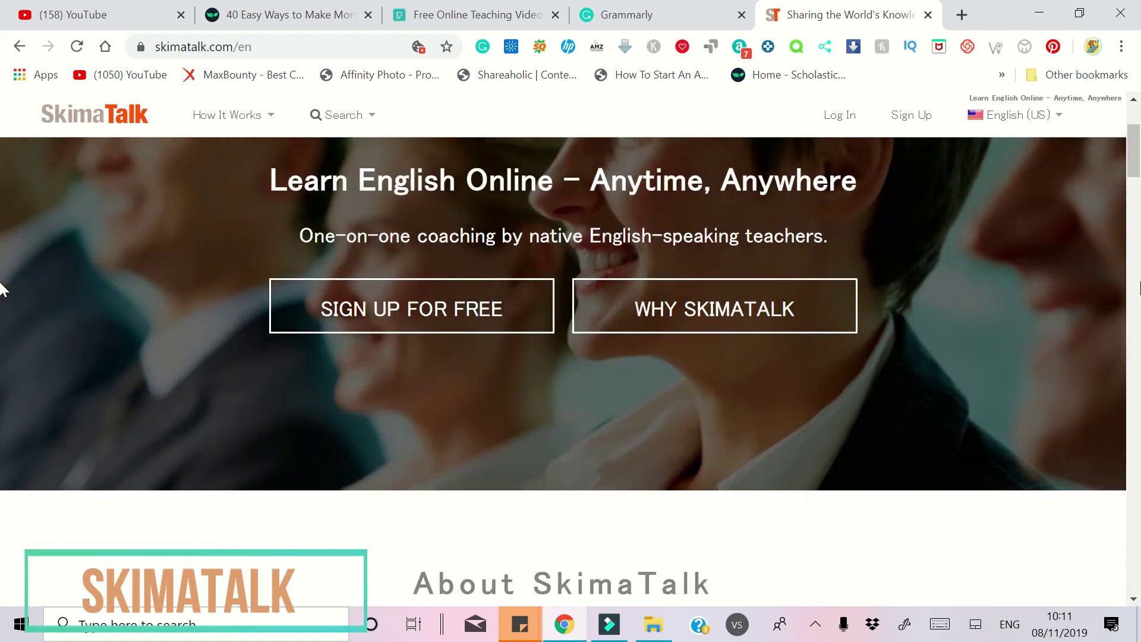
{"action": "scroll", "coordinate": [2, 290], "scroll_direction": "down", "scroll_amount": 2}
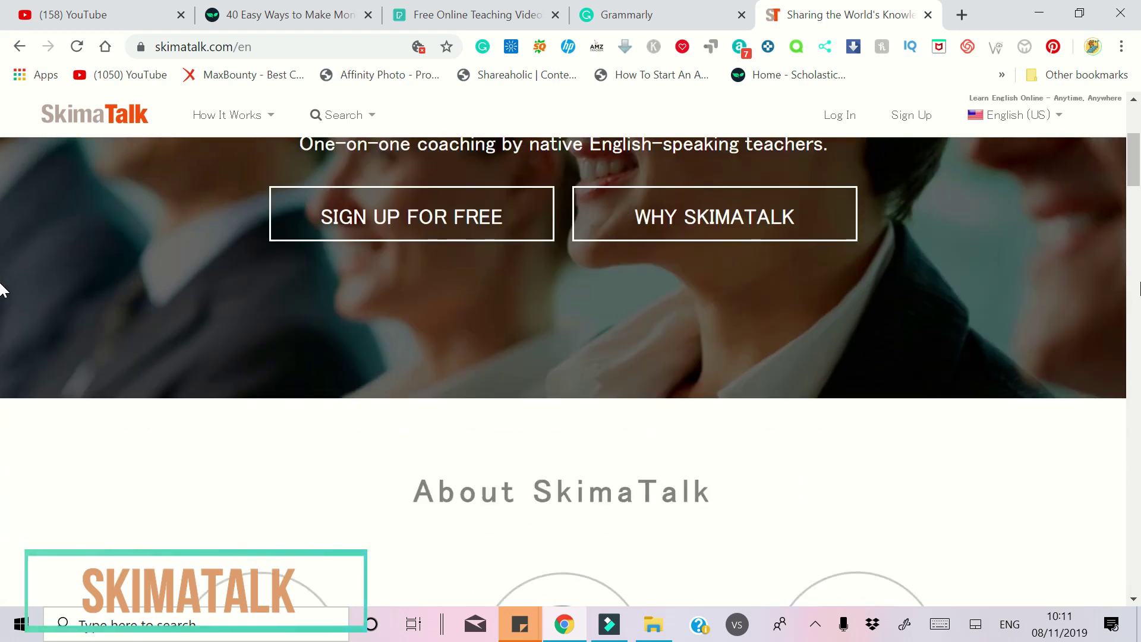
{"action": "scroll", "coordinate": [2, 289], "scroll_direction": "down", "scroll_amount": 3}
{"action": "scroll", "coordinate": [2, 290], "scroll_direction": "down", "scroll_amount": 1}
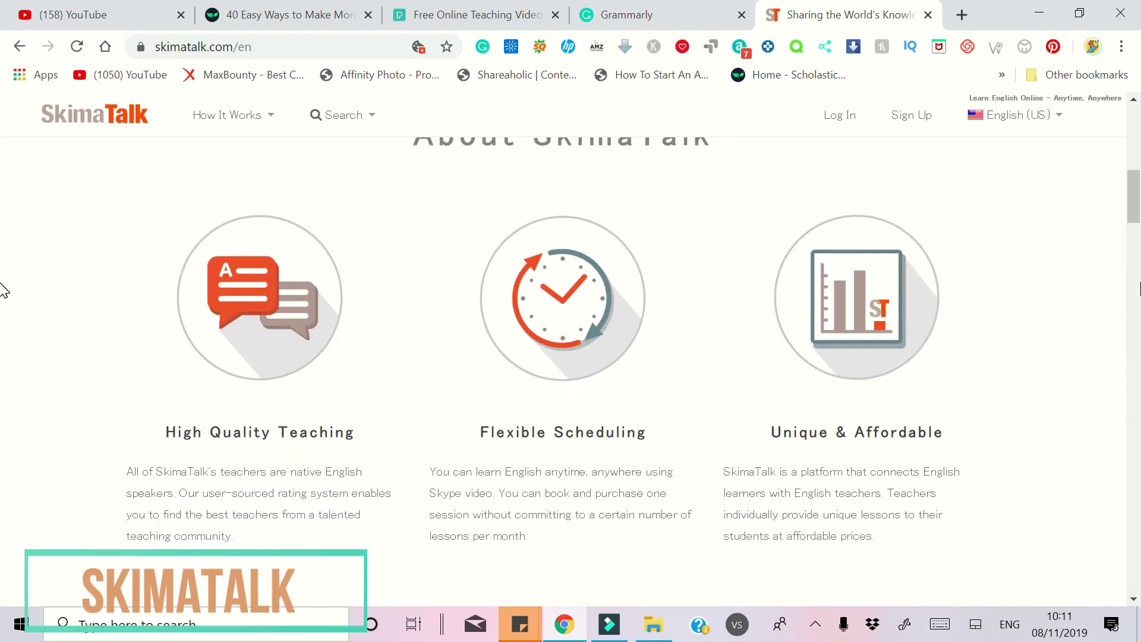
{"action": "scroll", "coordinate": [3, 290], "scroll_direction": "down", "scroll_amount": 1}
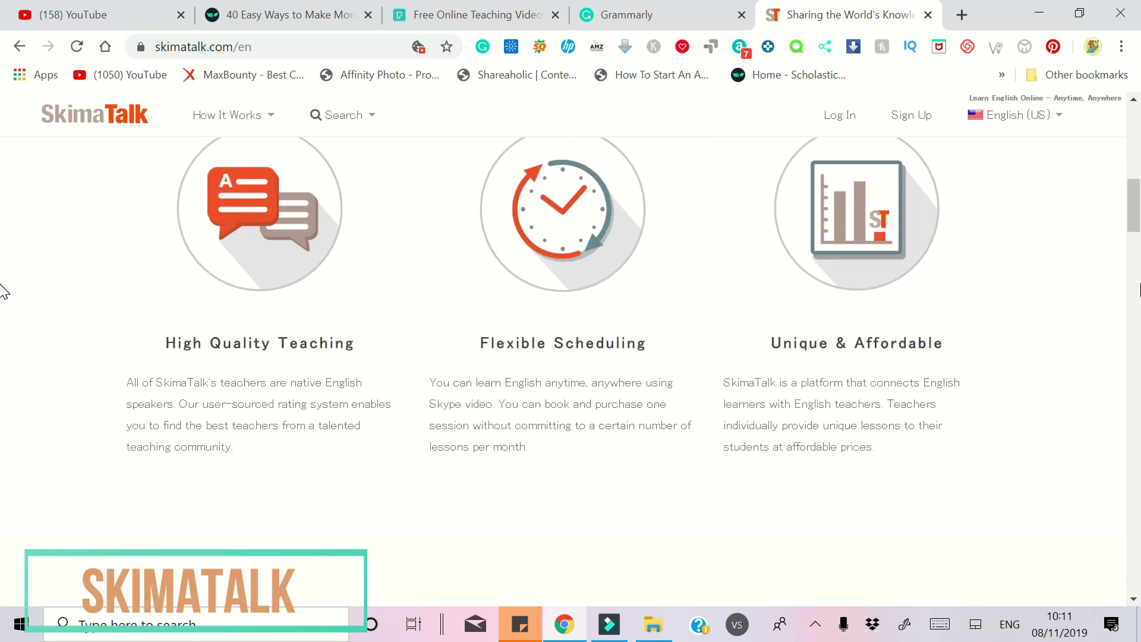
{"action": "scroll", "coordinate": [2, 290], "scroll_direction": "down", "scroll_amount": 1}
{"action": "scroll", "coordinate": [1, 290], "scroll_direction": "down", "scroll_amount": 1}
{"action": "scroll", "coordinate": [3, 289], "scroll_direction": "down", "scroll_amount": 1}
{"action": "scroll", "coordinate": [2, 290], "scroll_direction": "down", "scroll_amount": 1}
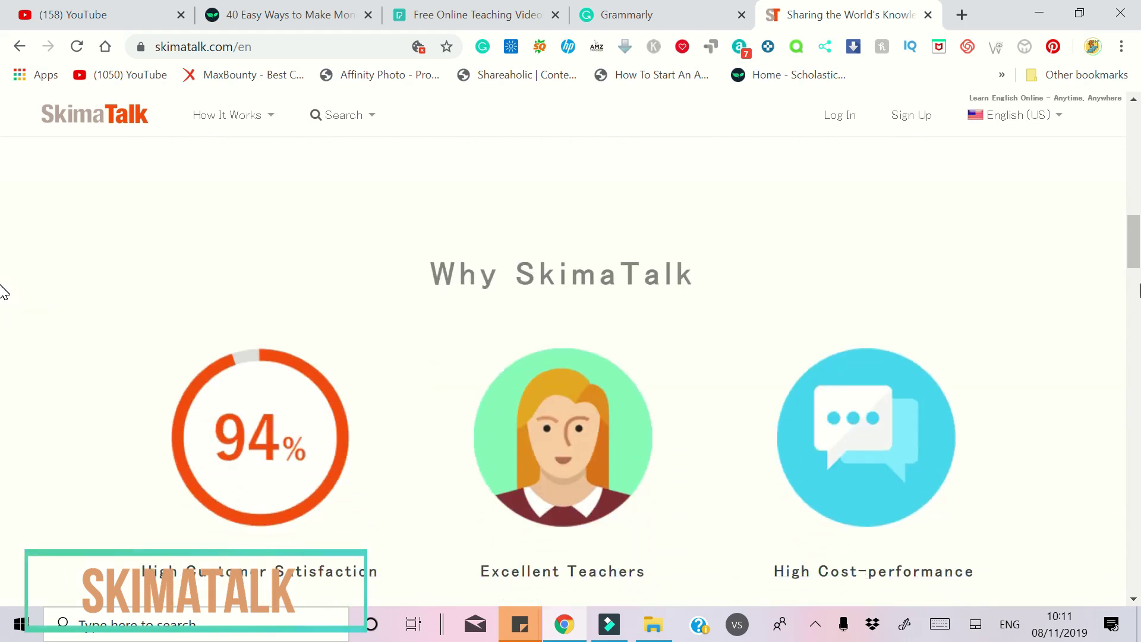
{"action": "scroll", "coordinate": [1, 289], "scroll_direction": "down", "scroll_amount": 2}
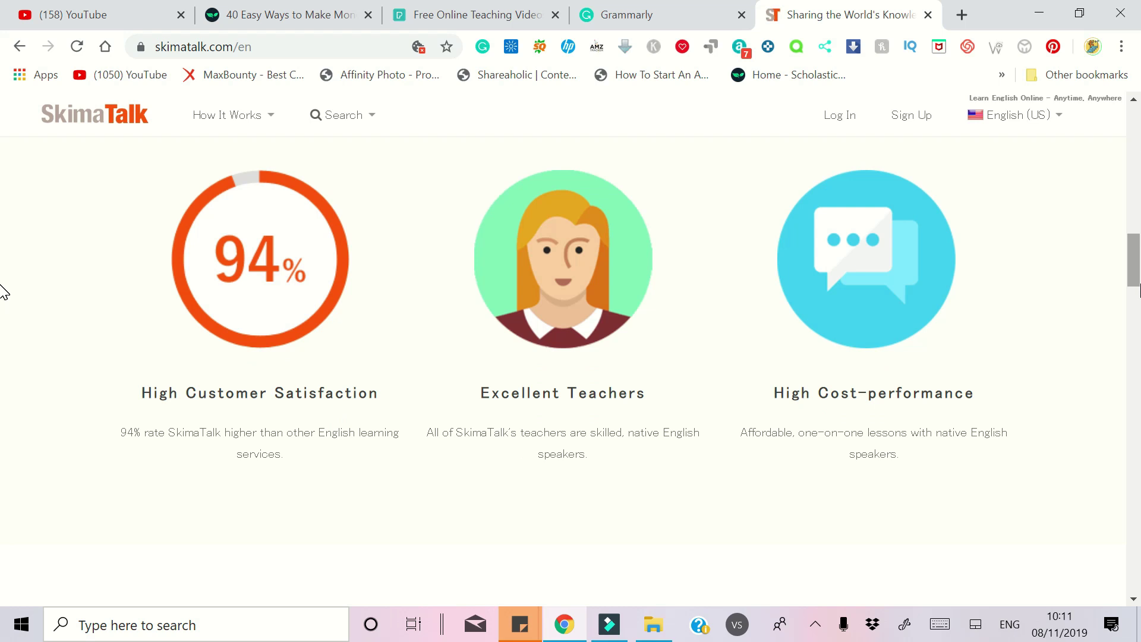
{"action": "scroll", "coordinate": [2, 290], "scroll_direction": "down", "scroll_amount": 1}
{"action": "scroll", "coordinate": [3, 290], "scroll_direction": "down", "scroll_amount": 1}
{"action": "scroll", "coordinate": [2, 290], "scroll_direction": "down", "scroll_amount": 3}
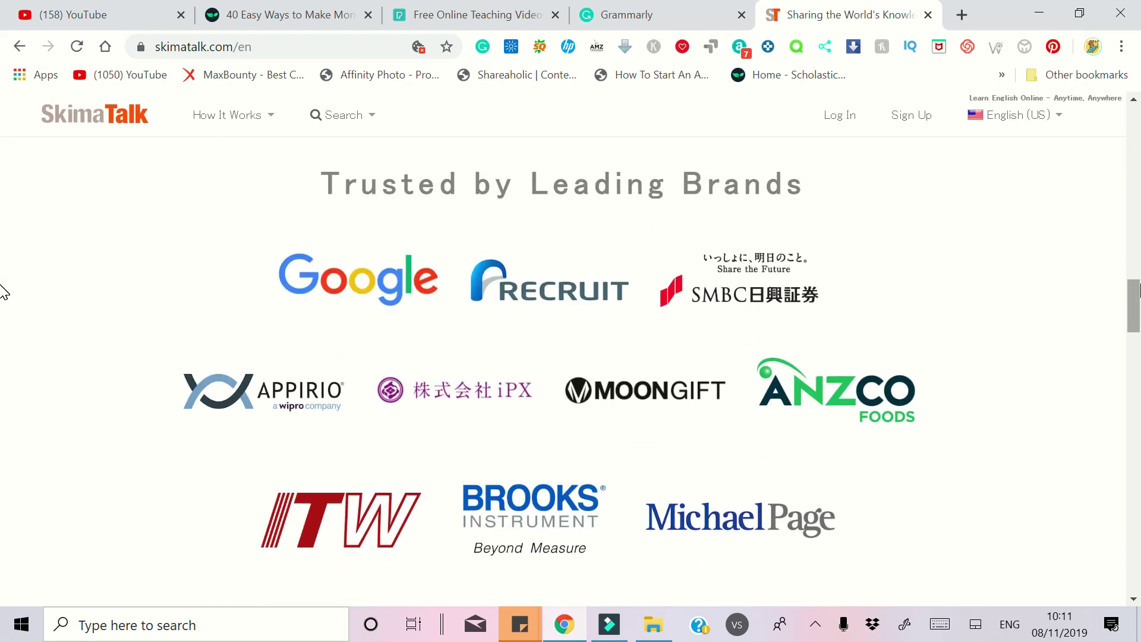
{"action": "scroll", "coordinate": [1, 290], "scroll_direction": "down", "scroll_amount": 2}
{"action": "scroll", "coordinate": [3, 289], "scroll_direction": "down", "scroll_amount": 1}
{"action": "scroll", "coordinate": [2, 290], "scroll_direction": "down", "scroll_amount": 1}
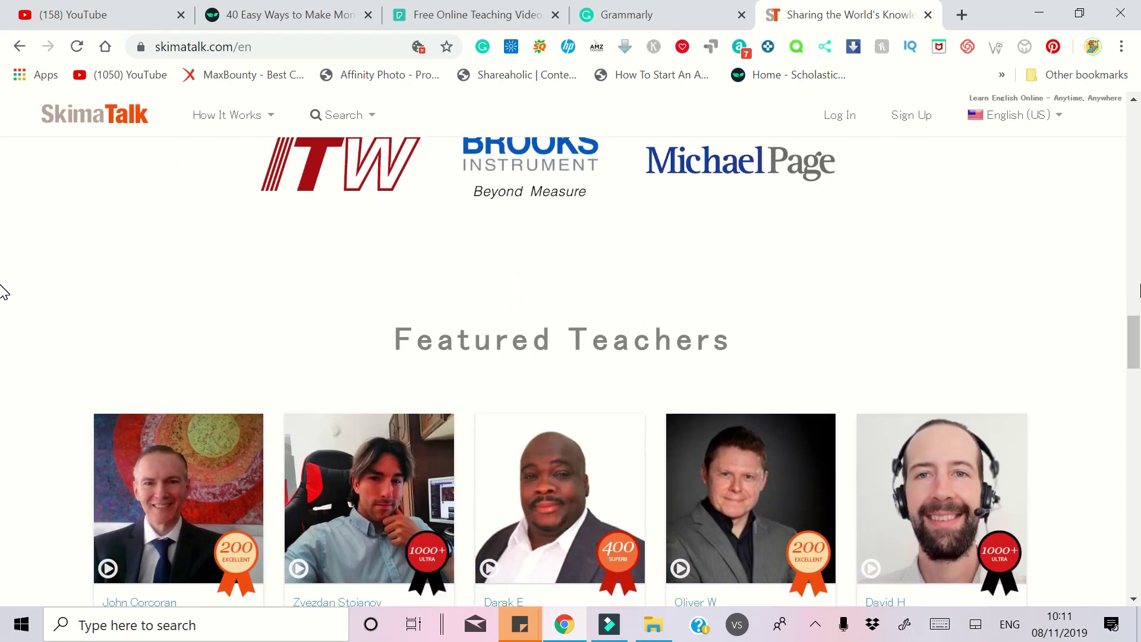
{"action": "scroll", "coordinate": [2, 290], "scroll_direction": "down", "scroll_amount": 1}
{"action": "scroll", "coordinate": [2, 290], "scroll_direction": "down", "scroll_amount": 1}
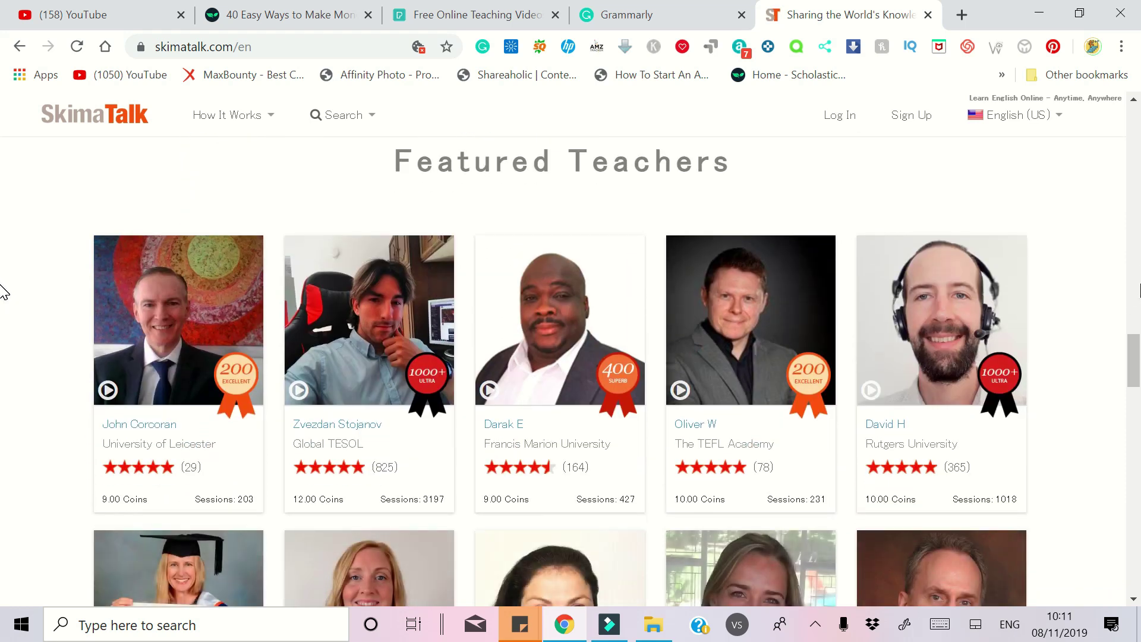
{"action": "scroll", "coordinate": [2, 290], "scroll_direction": "down", "scroll_amount": 1}
{"action": "scroll", "coordinate": [2, 290], "scroll_direction": "down", "scroll_amount": 1}
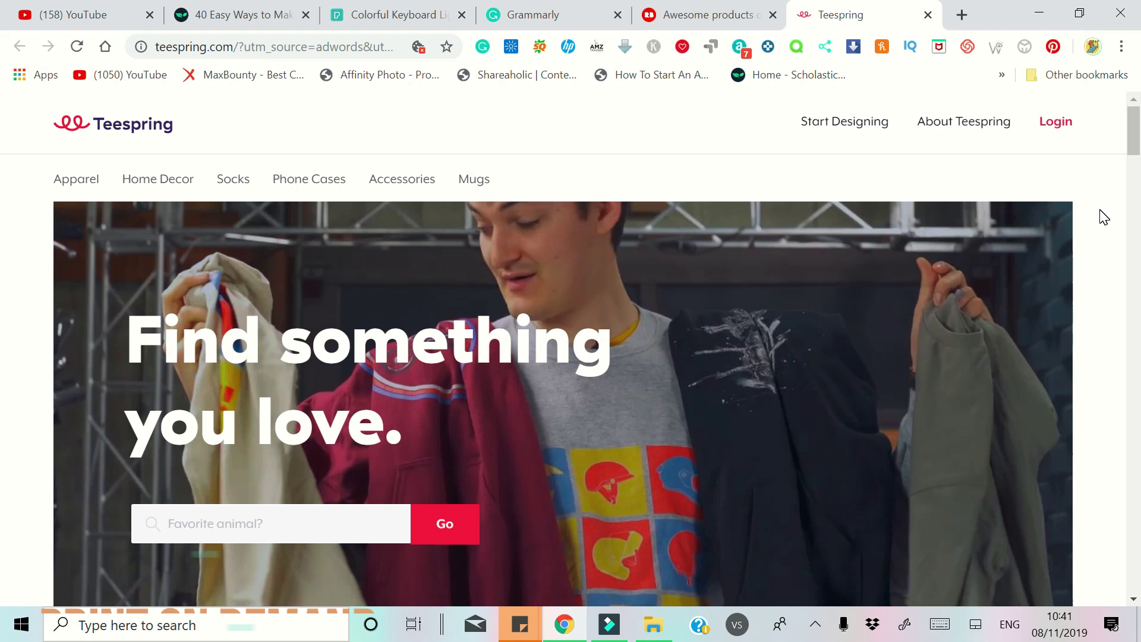
{"action": "scroll", "coordinate": [1104, 219], "scroll_direction": "down", "scroll_amount": 2}
{"action": "scroll", "coordinate": [1106, 220], "scroll_direction": "down", "scroll_amount": 3}
{"action": "scroll", "coordinate": [1108, 220], "scroll_direction": "down", "scroll_amount": 3}
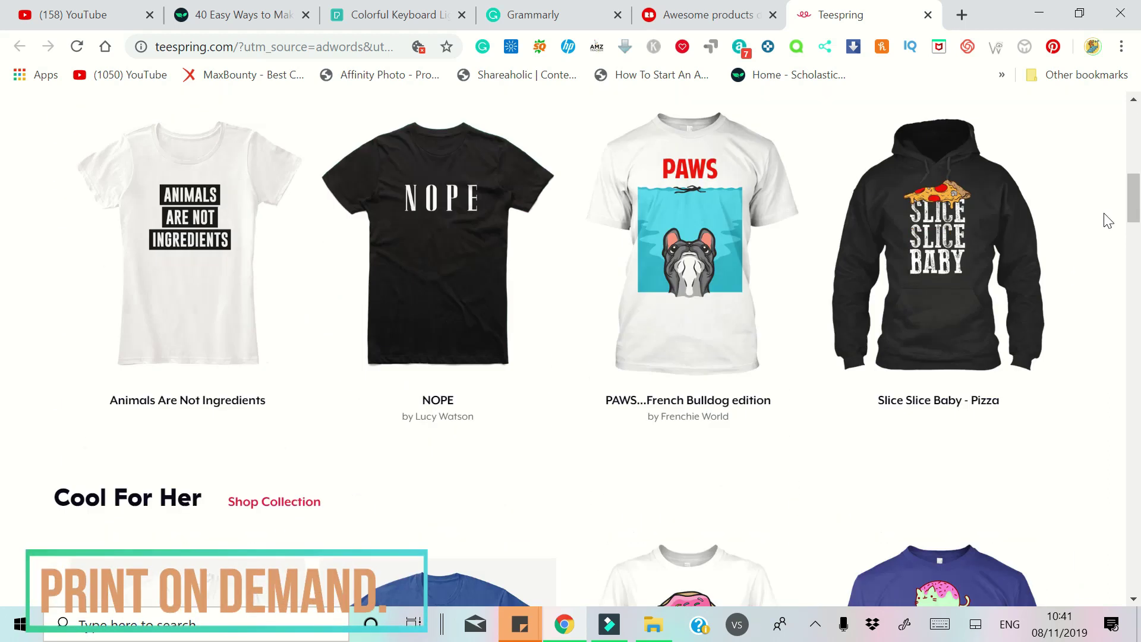
{"action": "scroll", "coordinate": [1107, 220], "scroll_direction": "down", "scroll_amount": 3}
{"action": "scroll", "coordinate": [1108, 222], "scroll_direction": "down", "scroll_amount": 1}
{"action": "scroll", "coordinate": [1108, 224], "scroll_direction": "down", "scroll_amount": 2}
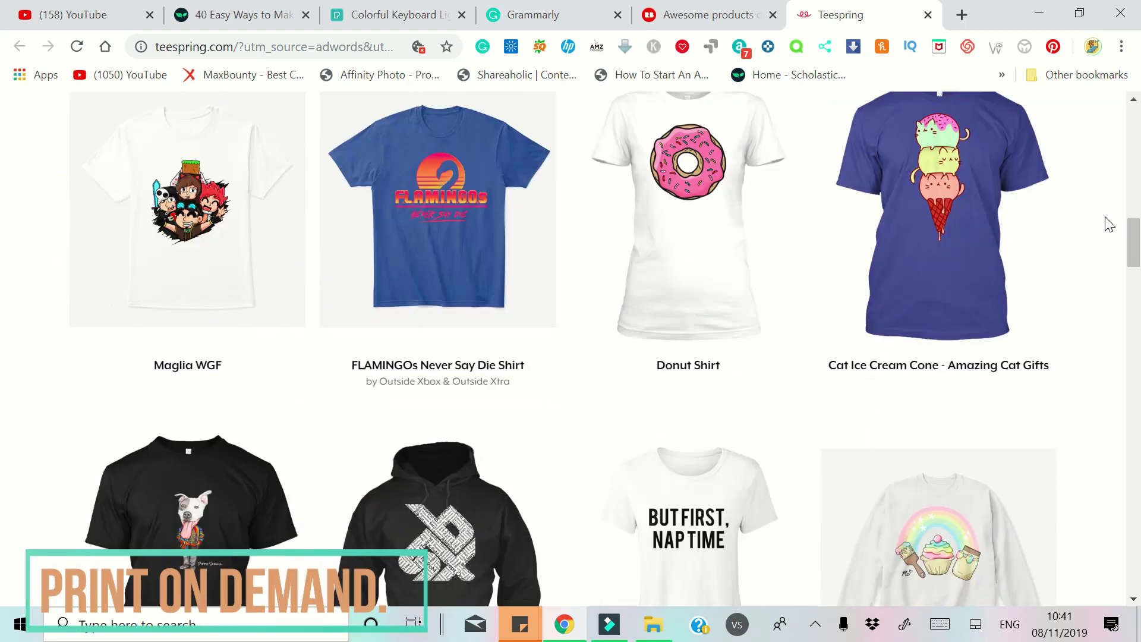
{"action": "scroll", "coordinate": [1109, 223], "scroll_direction": "down", "scroll_amount": 5}
{"action": "scroll", "coordinate": [1109, 225], "scroll_direction": "down", "scroll_amount": 1}
{"action": "scroll", "coordinate": [1109, 227], "scroll_direction": "down", "scroll_amount": 1}
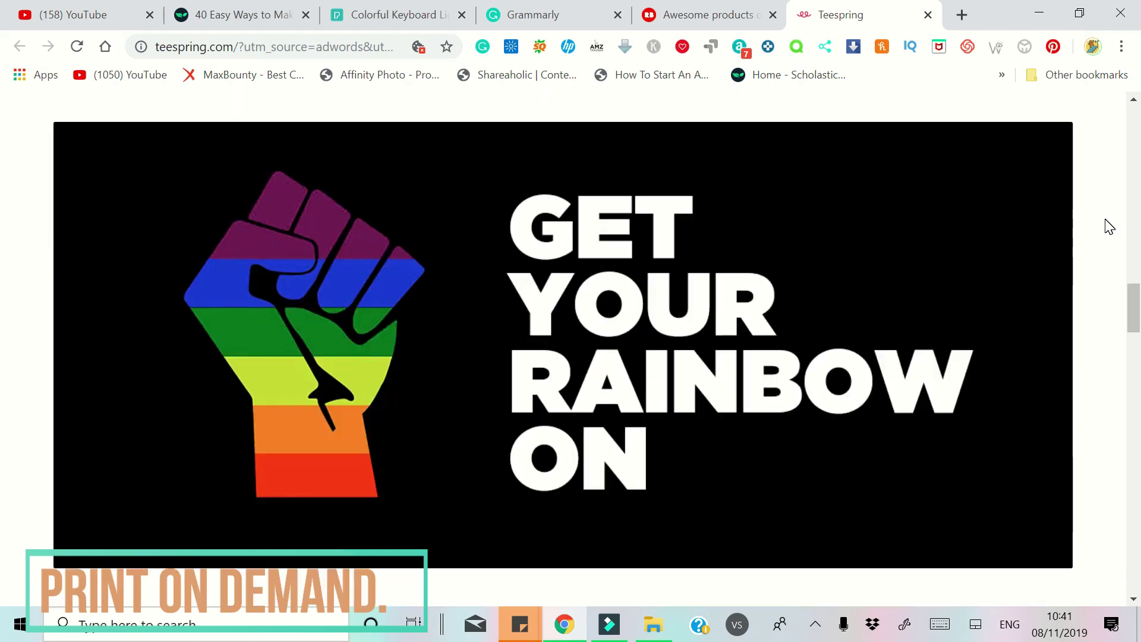
{"action": "scroll", "coordinate": [1109, 227], "scroll_direction": "down", "scroll_amount": 2}
{"action": "scroll", "coordinate": [1109, 227], "scroll_direction": "down", "scroll_amount": 2}
{"action": "scroll", "coordinate": [1111, 229], "scroll_direction": "down", "scroll_amount": 5}
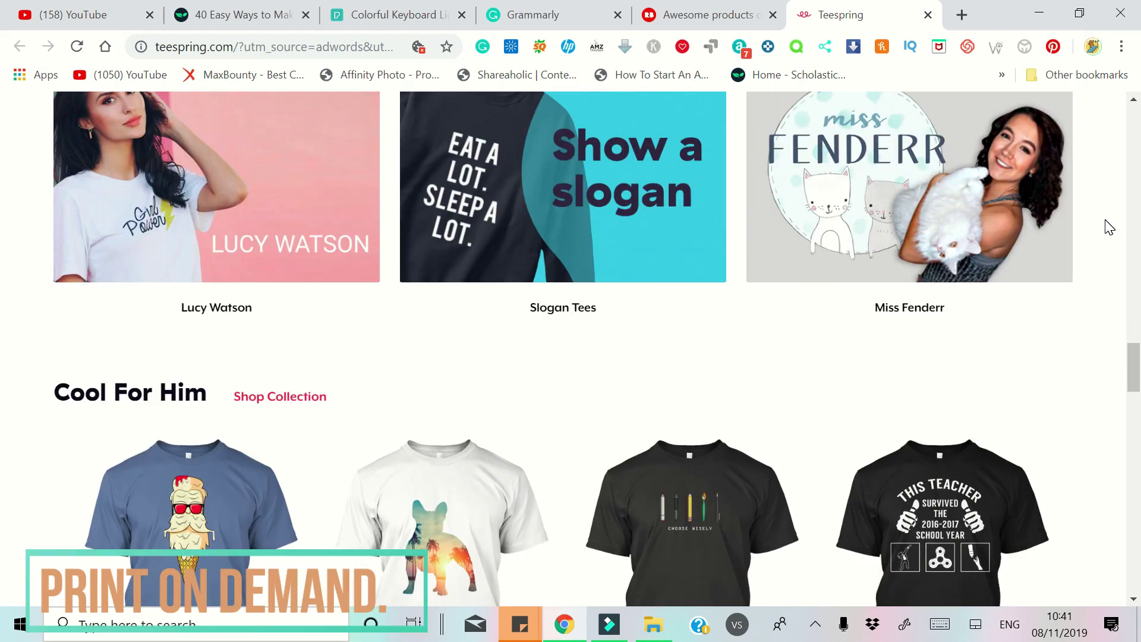
{"action": "scroll", "coordinate": [1109, 230], "scroll_direction": "down", "scroll_amount": 1}
{"action": "scroll", "coordinate": [1109, 230], "scroll_direction": "down", "scroll_amount": 2}
{"action": "scroll", "coordinate": [1107, 234], "scroll_direction": "down", "scroll_amount": 1}
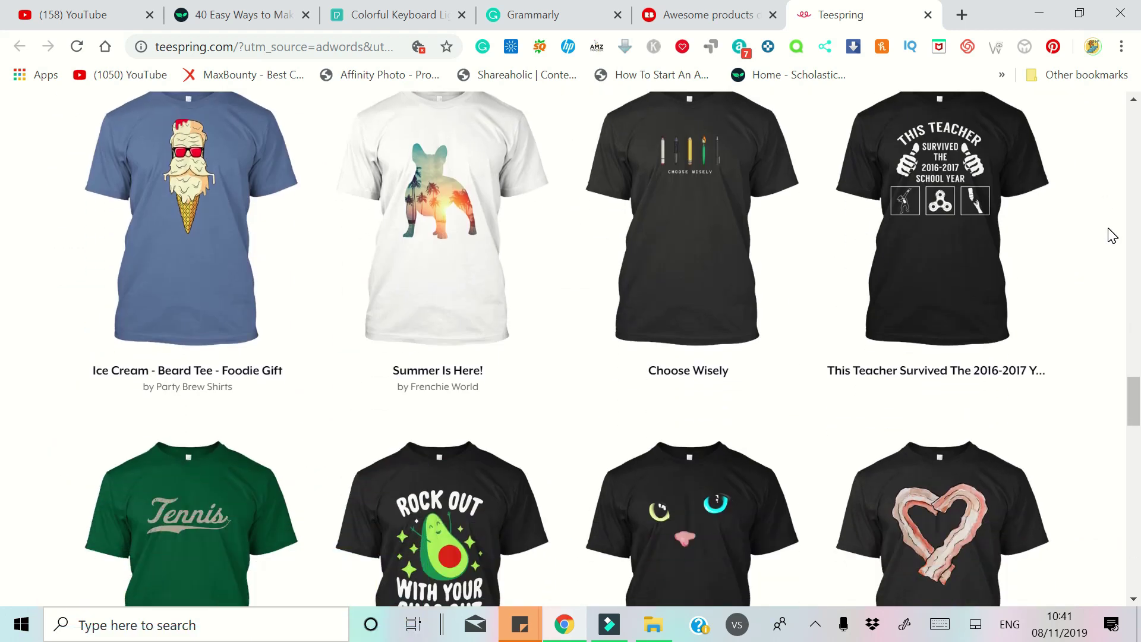
{"action": "scroll", "coordinate": [1112, 235], "scroll_direction": "down", "scroll_amount": 1}
{"action": "scroll", "coordinate": [1112, 234], "scroll_direction": "down", "scroll_amount": 1}
{"action": "scroll", "coordinate": [1111, 235], "scroll_direction": "down", "scroll_amount": 1}
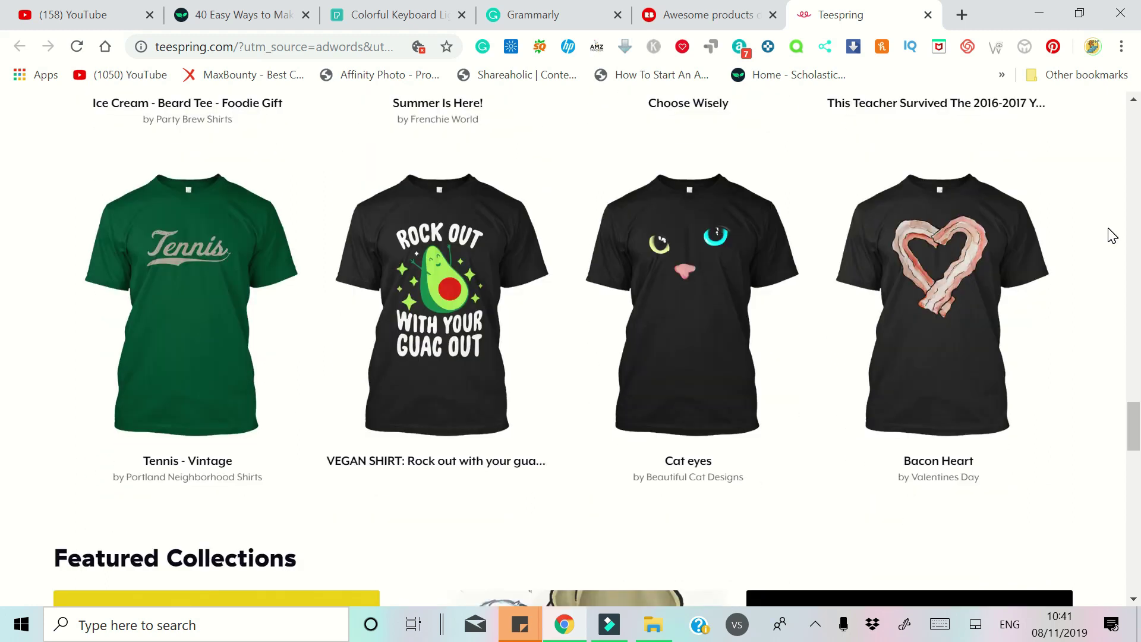
{"action": "scroll", "coordinate": [1112, 235], "scroll_direction": "down", "scroll_amount": 1}
{"action": "scroll", "coordinate": [1112, 234], "scroll_direction": "down", "scroll_amount": 1}
{"action": "scroll", "coordinate": [1112, 235], "scroll_direction": "down", "scroll_amount": 1}
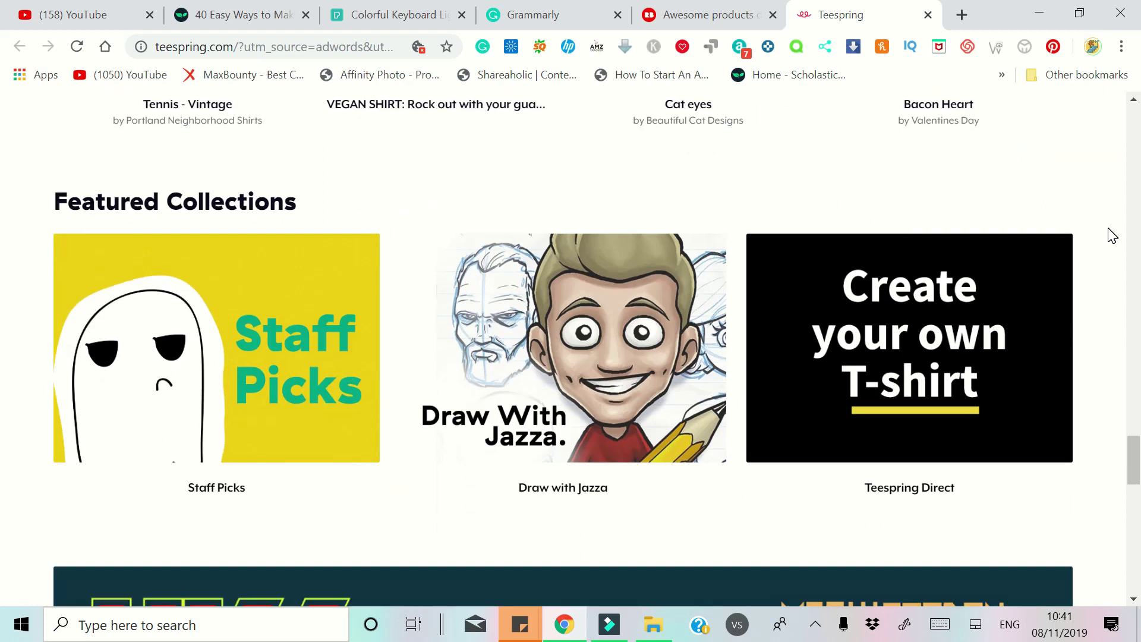
{"action": "scroll", "coordinate": [1111, 235], "scroll_direction": "down", "scroll_amount": 3}
{"action": "scroll", "coordinate": [1111, 235], "scroll_direction": "down", "scroll_amount": 2}
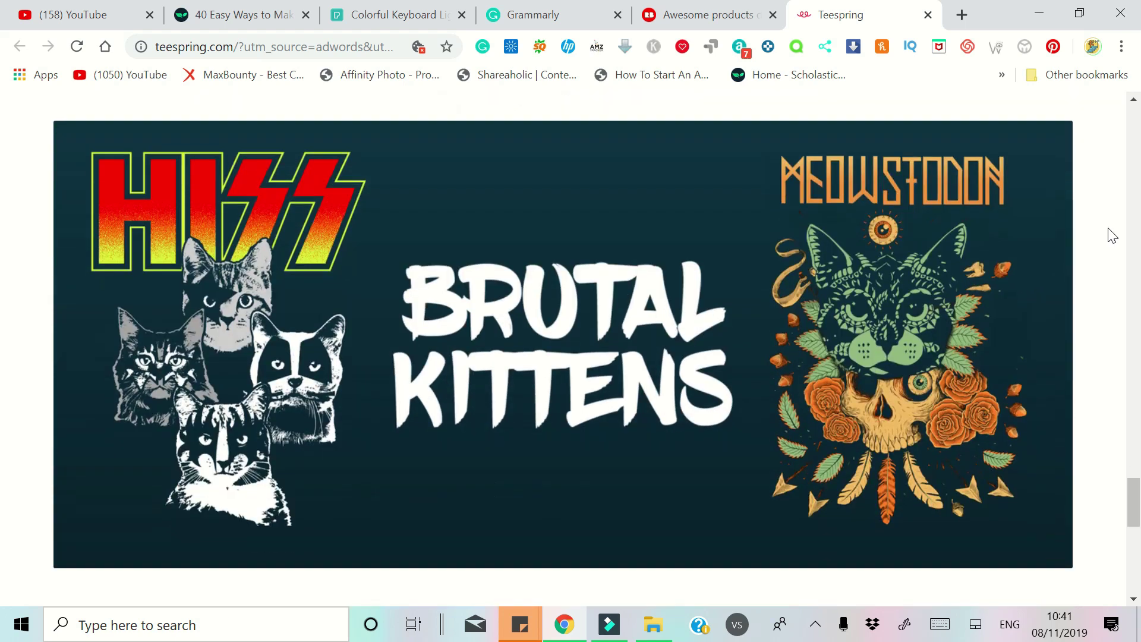
{"action": "scroll", "coordinate": [1112, 234], "scroll_direction": "down", "scroll_amount": 3}
{"action": "scroll", "coordinate": [1112, 235], "scroll_direction": "down", "scroll_amount": 2}
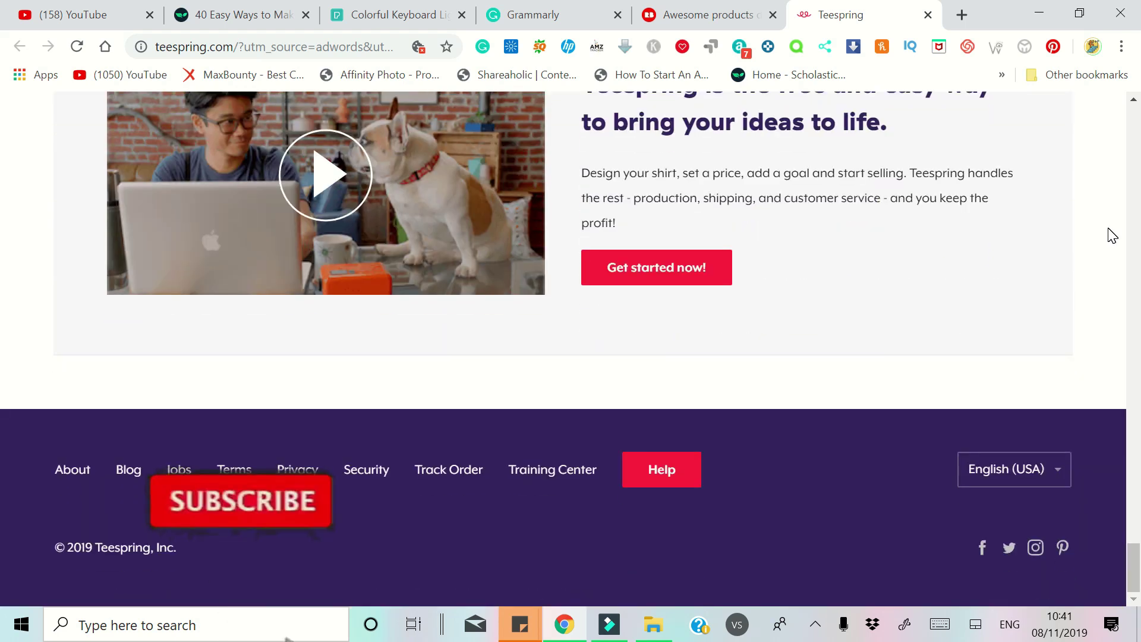
{"action": "scroll", "coordinate": [1111, 235], "scroll_direction": "up", "scroll_amount": 5}
Switch to the Redbubble store tab.
{"action": "left_click", "coordinate": [710, 13]}
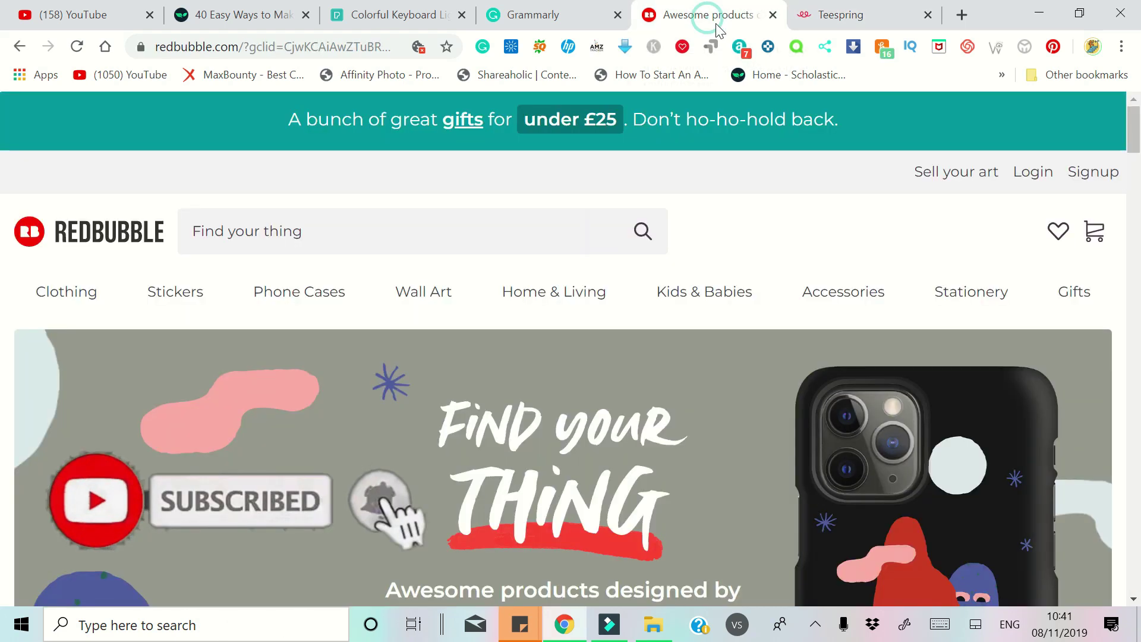
{"action": "scroll", "coordinate": [838, 220], "scroll_direction": "down", "scroll_amount": 2}
{"action": "scroll", "coordinate": [838, 220], "scroll_direction": "down", "scroll_amount": 2}
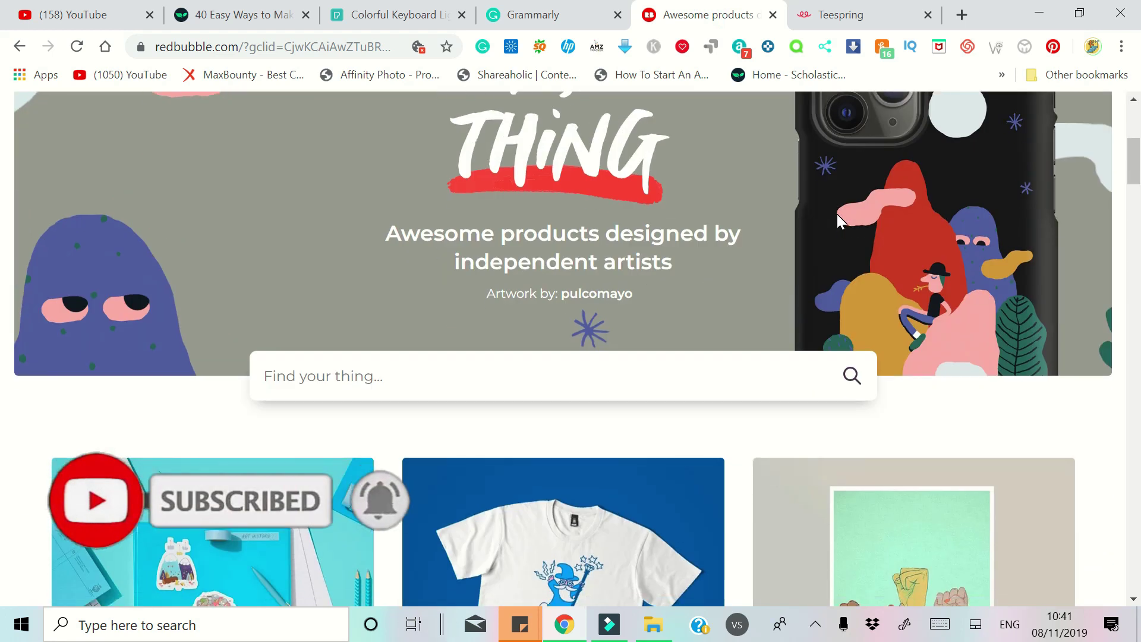
{"action": "scroll", "coordinate": [837, 220], "scroll_direction": "down", "scroll_amount": 4}
{"action": "scroll", "coordinate": [843, 205], "scroll_direction": "down", "scroll_amount": 1}
{"action": "scroll", "coordinate": [847, 182], "scroll_direction": "down", "scroll_amount": 4}
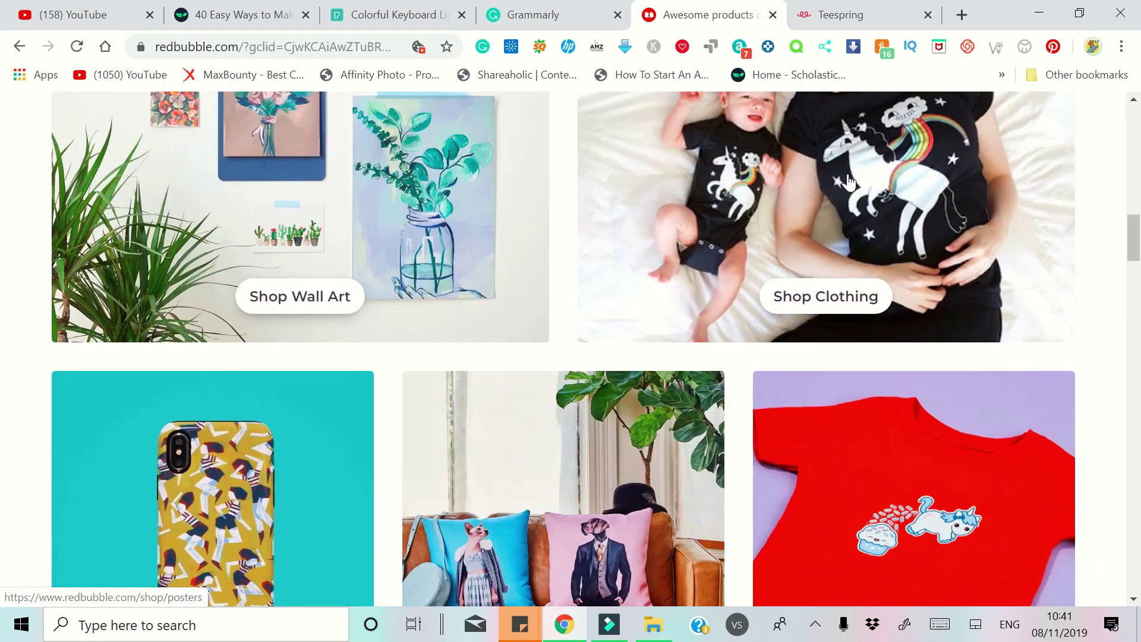
{"action": "scroll", "coordinate": [846, 184], "scroll_direction": "down", "scroll_amount": 3}
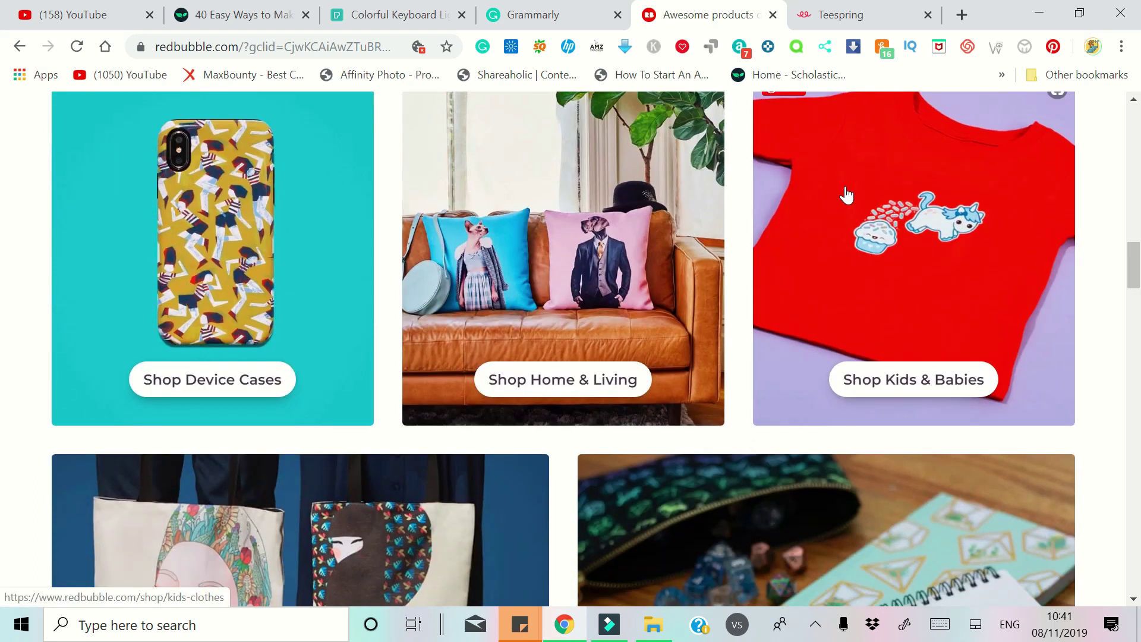
{"action": "scroll", "coordinate": [847, 196], "scroll_direction": "down", "scroll_amount": 3}
{"action": "scroll", "coordinate": [846, 196], "scroll_direction": "down", "scroll_amount": 2}
{"action": "scroll", "coordinate": [844, 194], "scroll_direction": "down", "scroll_amount": 3}
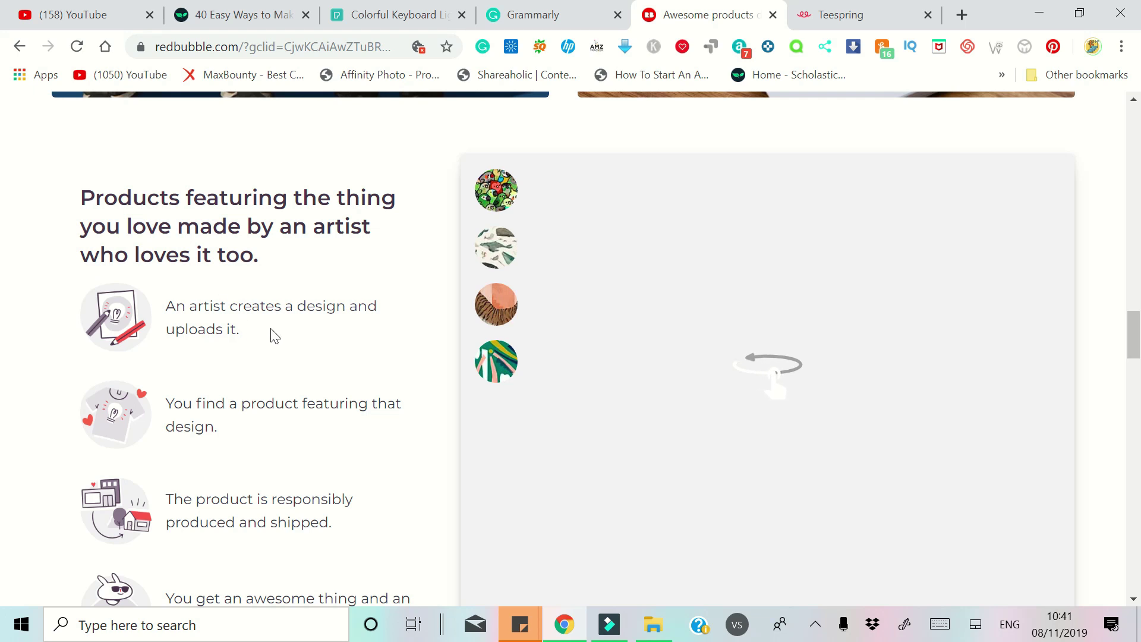
{"action": "scroll", "coordinate": [273, 335], "scroll_direction": "down", "scroll_amount": 1}
Highlight Redbubble's upload, find-a-product, production-and-shipping and artist-gets-paid steps in turn.
{"action": "left_click_drag", "start_coordinate": [252, 243], "coordinate": [187, 217]}
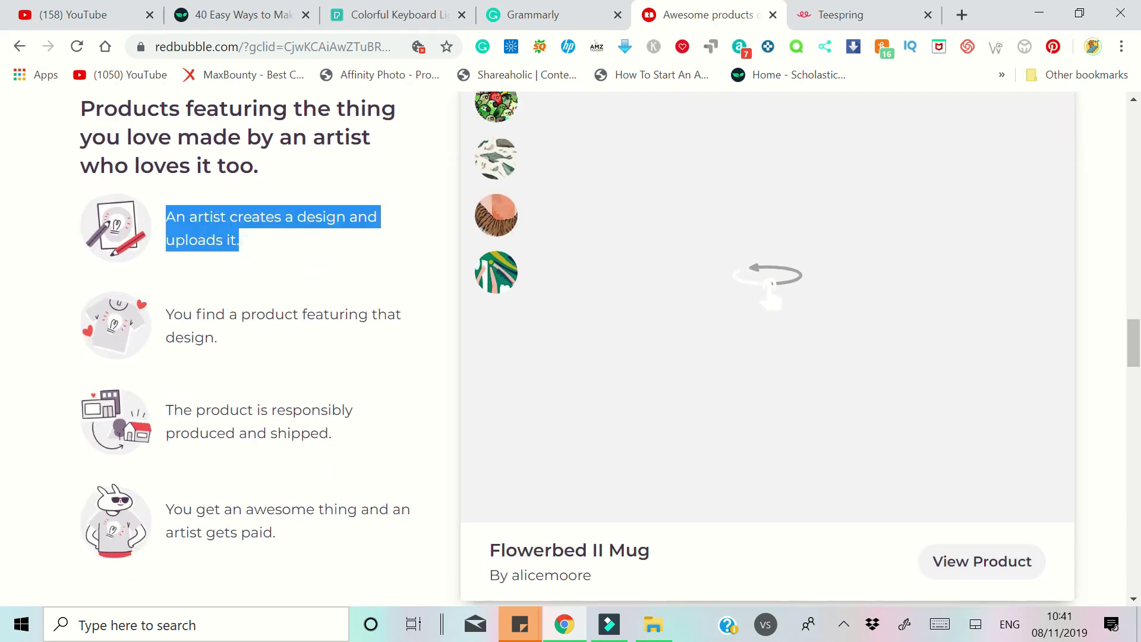
{"action": "left_click", "coordinate": [230, 348]}
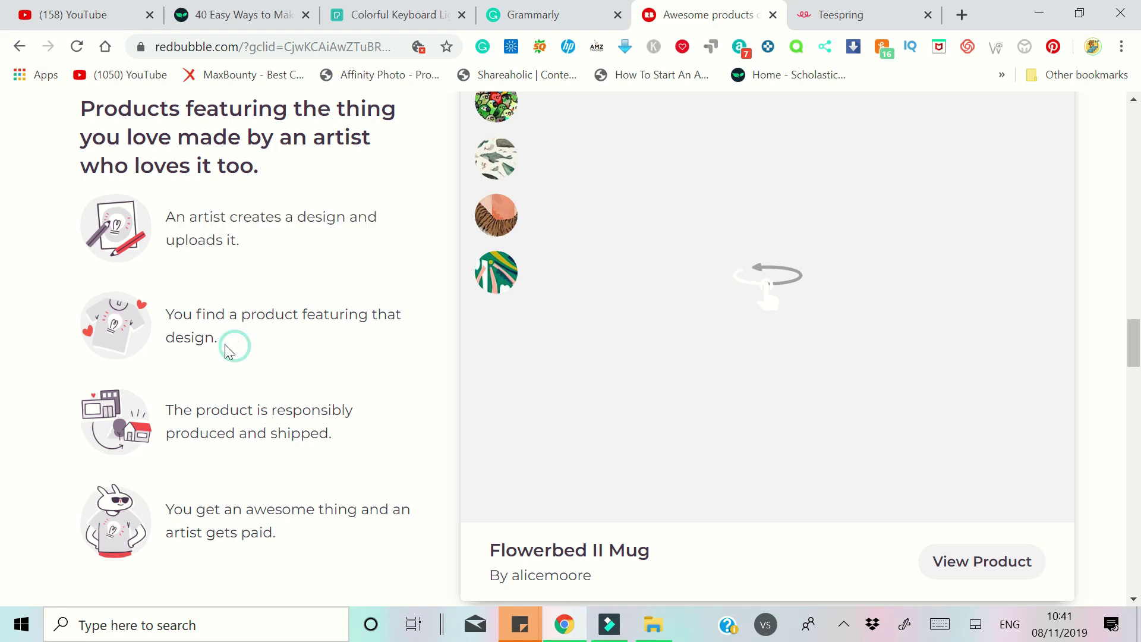
{"action": "left_click_drag", "start_coordinate": [205, 337], "coordinate": [182, 314]}
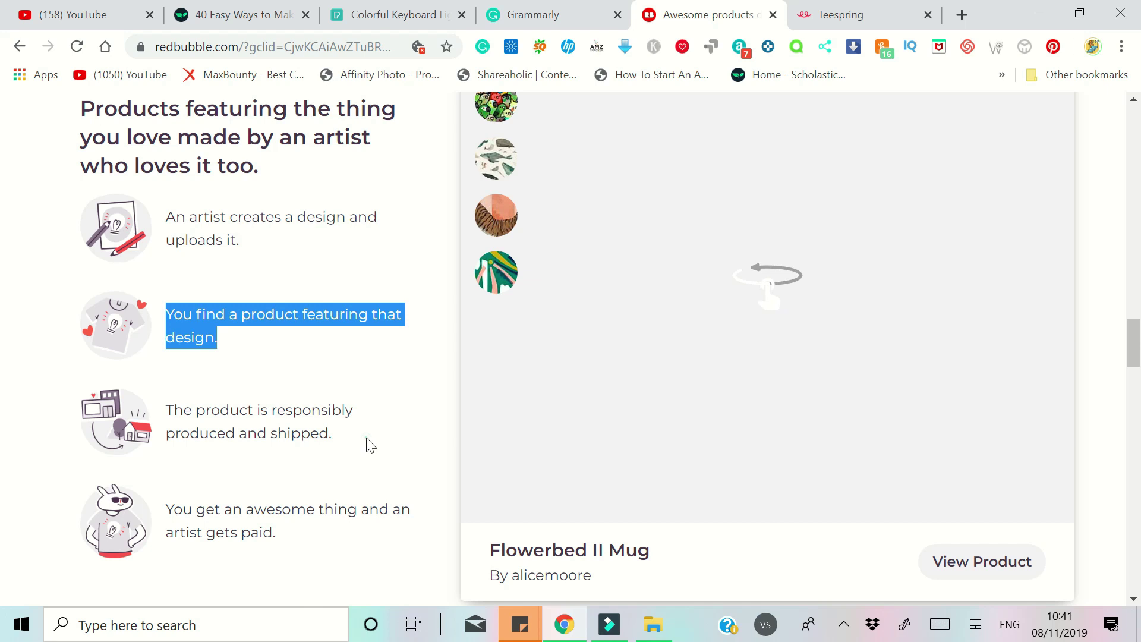
{"action": "left_click_drag", "start_coordinate": [365, 441], "coordinate": [311, 434]}
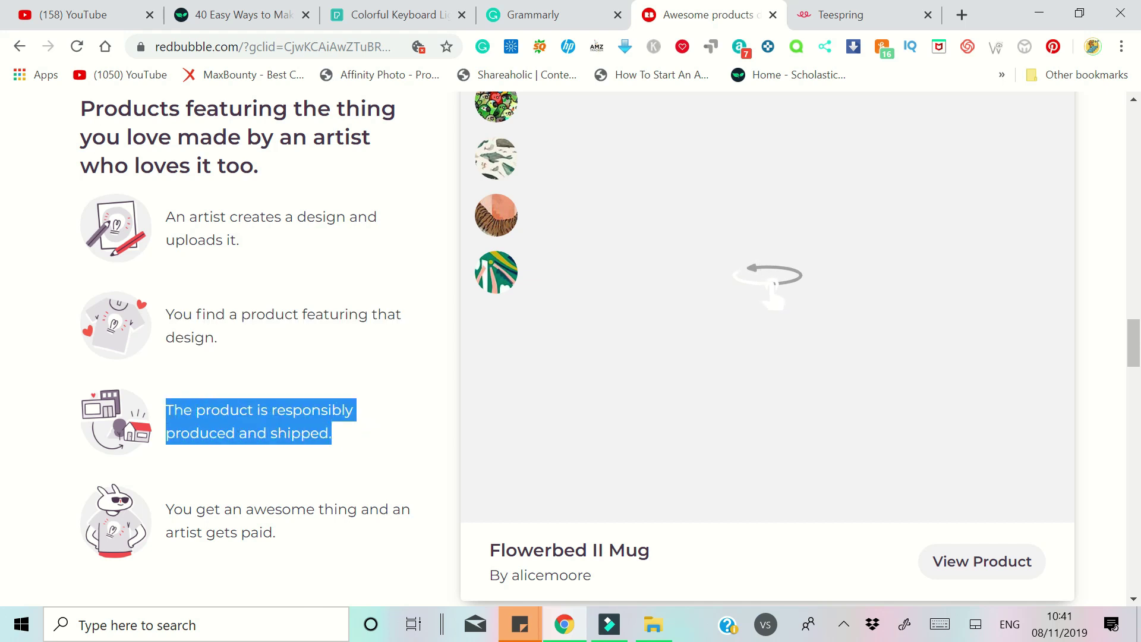
{"action": "left_click", "coordinate": [294, 539]}
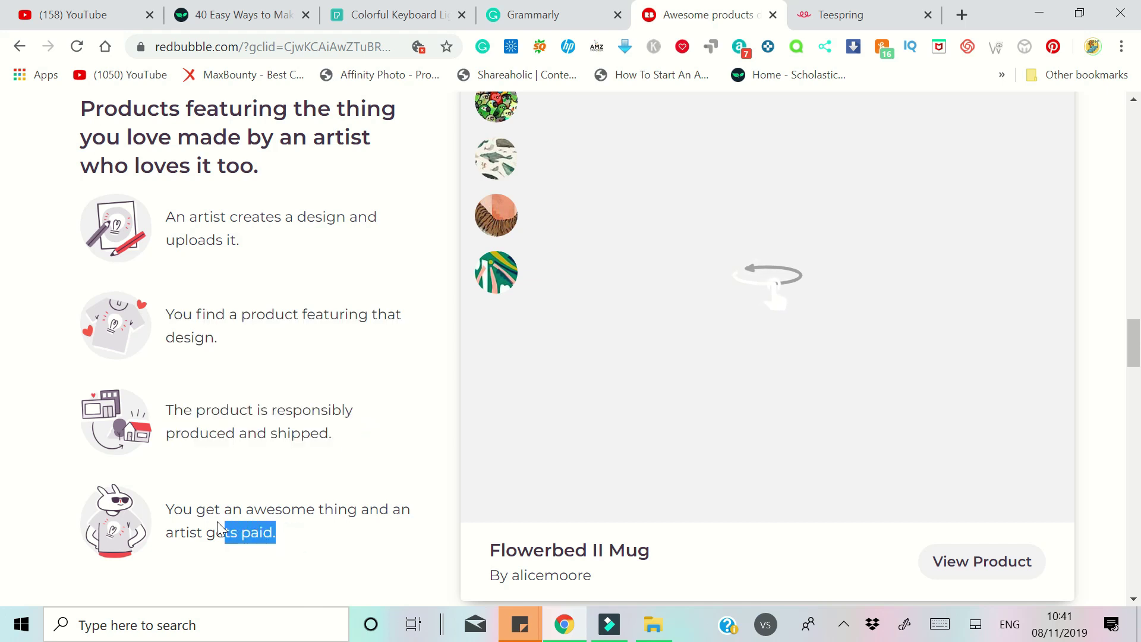
{"action": "left_click_drag", "start_coordinate": [219, 527], "coordinate": [197, 510]}
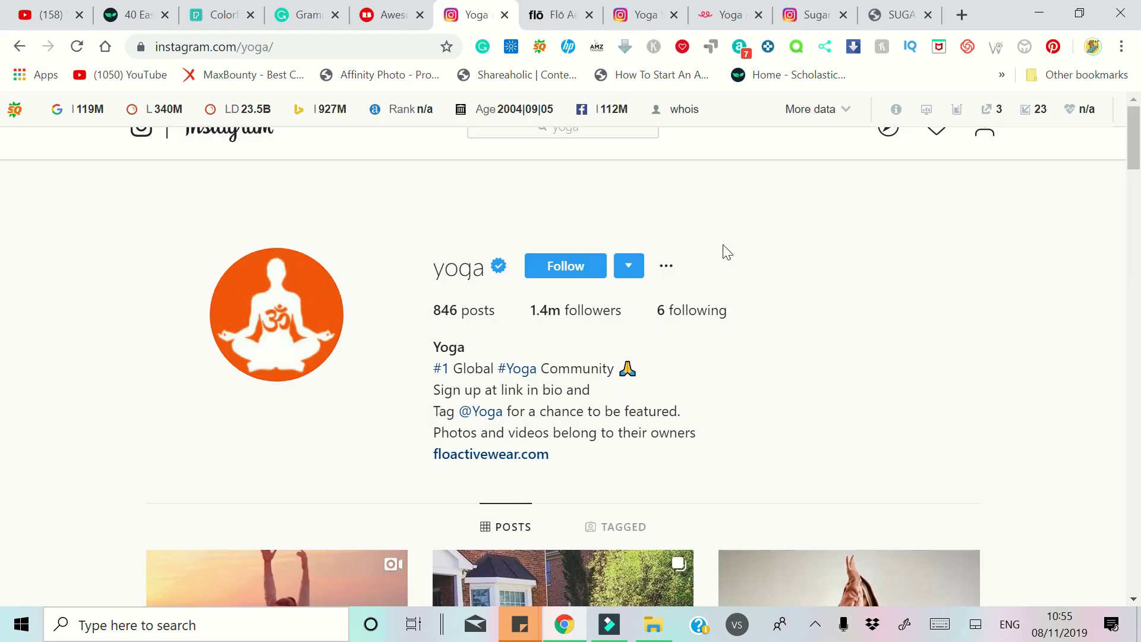
{"action": "scroll", "coordinate": [845, 289], "scroll_direction": "down", "scroll_amount": 3}
{"action": "scroll", "coordinate": [845, 290], "scroll_direction": "down", "scroll_amount": 2}
{"action": "scroll", "coordinate": [844, 288], "scroll_direction": "down", "scroll_amount": 2}
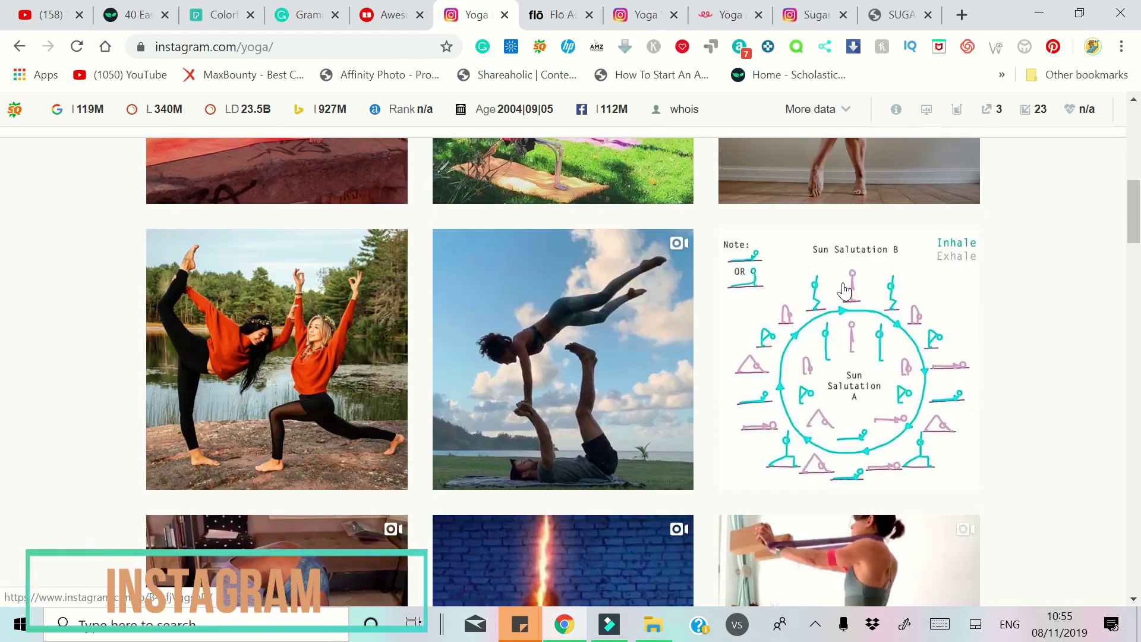
{"action": "scroll", "coordinate": [843, 290], "scroll_direction": "down", "scroll_amount": 2}
{"action": "scroll", "coordinate": [844, 290], "scroll_direction": "up", "scroll_amount": 8}
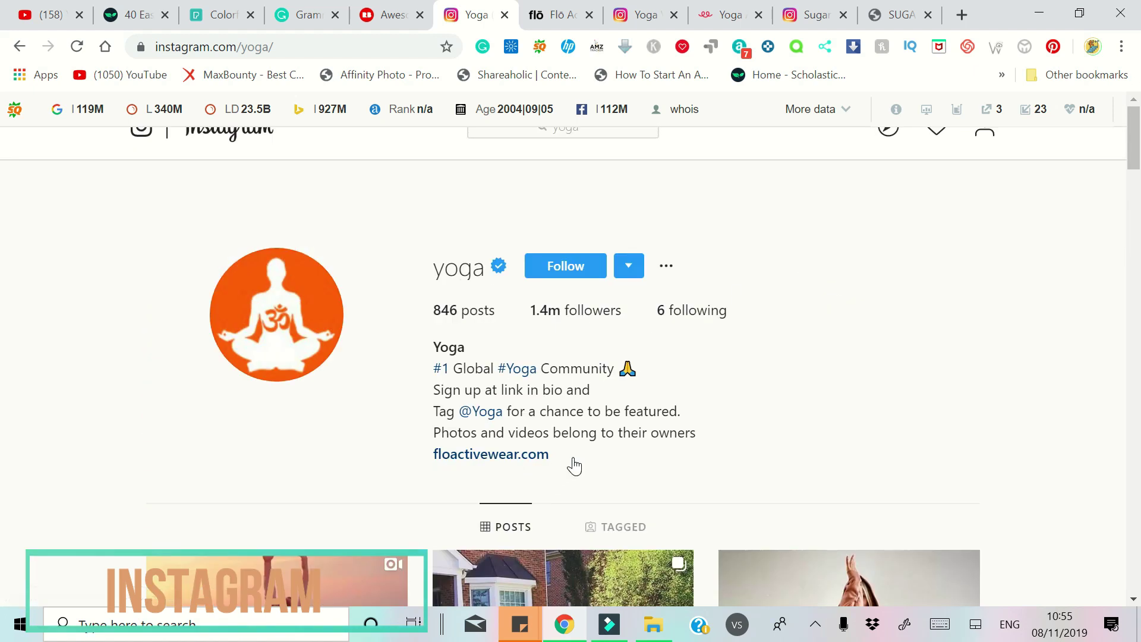
Drag the floactivewear.com link from the Instagram bio to open the flō shop.
{"action": "left_click_drag", "start_coordinate": [571, 459], "coordinate": [439, 456]}
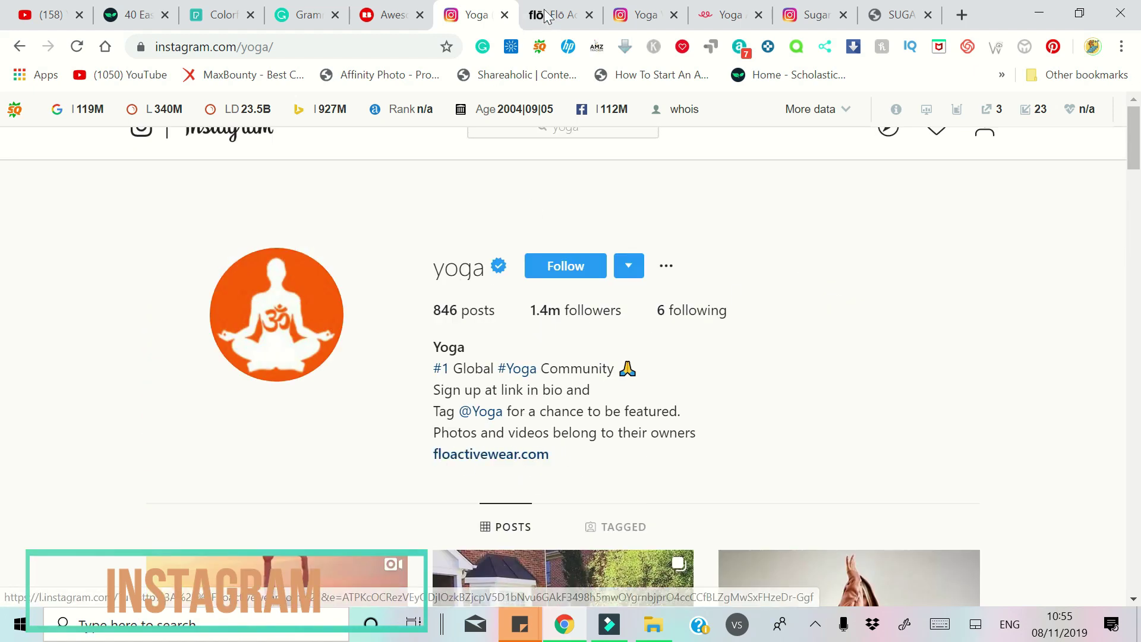
{"action": "left_click_drag", "start_coordinate": [515, 452], "coordinate": [548, 16]}
{"action": "scroll", "coordinate": [586, 312], "scroll_direction": "down", "scroll_amount": 5}
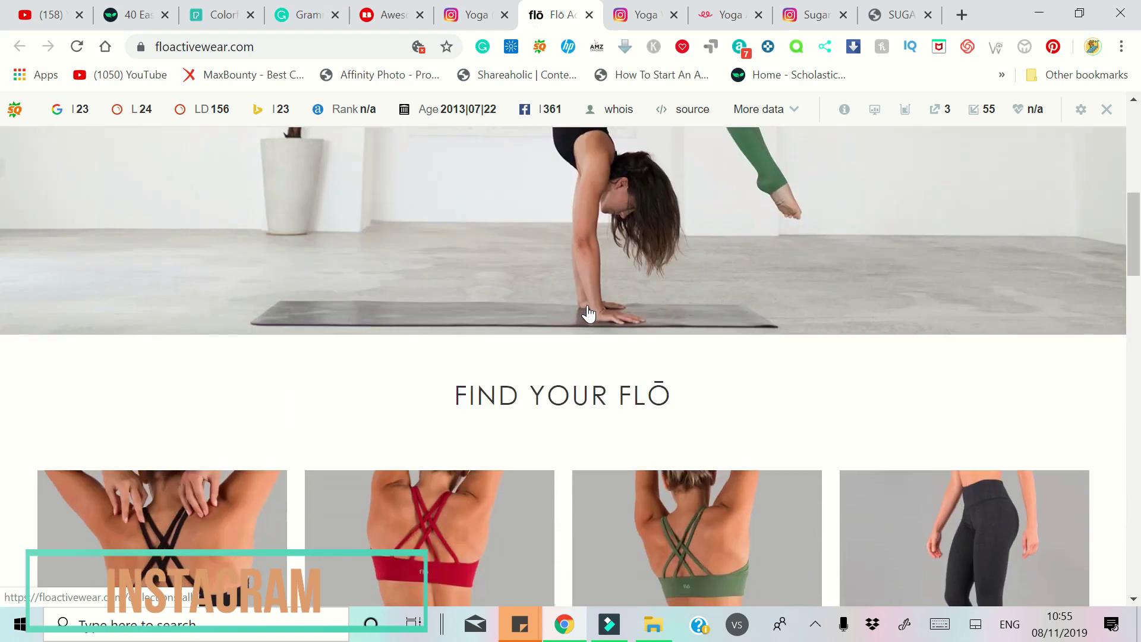
{"action": "scroll", "coordinate": [586, 312], "scroll_direction": "down", "scroll_amount": 5}
{"action": "scroll", "coordinate": [587, 312], "scroll_direction": "down", "scroll_amount": 5}
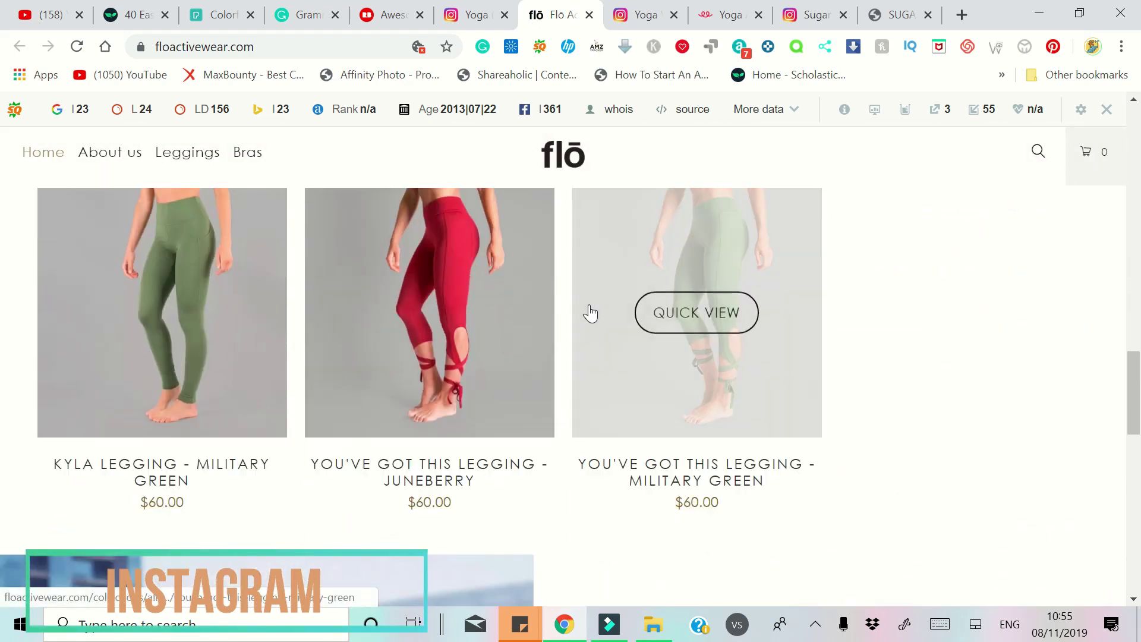
{"action": "scroll", "coordinate": [588, 311], "scroll_direction": "down", "scroll_amount": 3}
Follow the yogavibes.apparel bio link to its Teespring yoga store, then switch to sugar.skulls.store.
{"action": "left_click", "coordinate": [650, 18]}
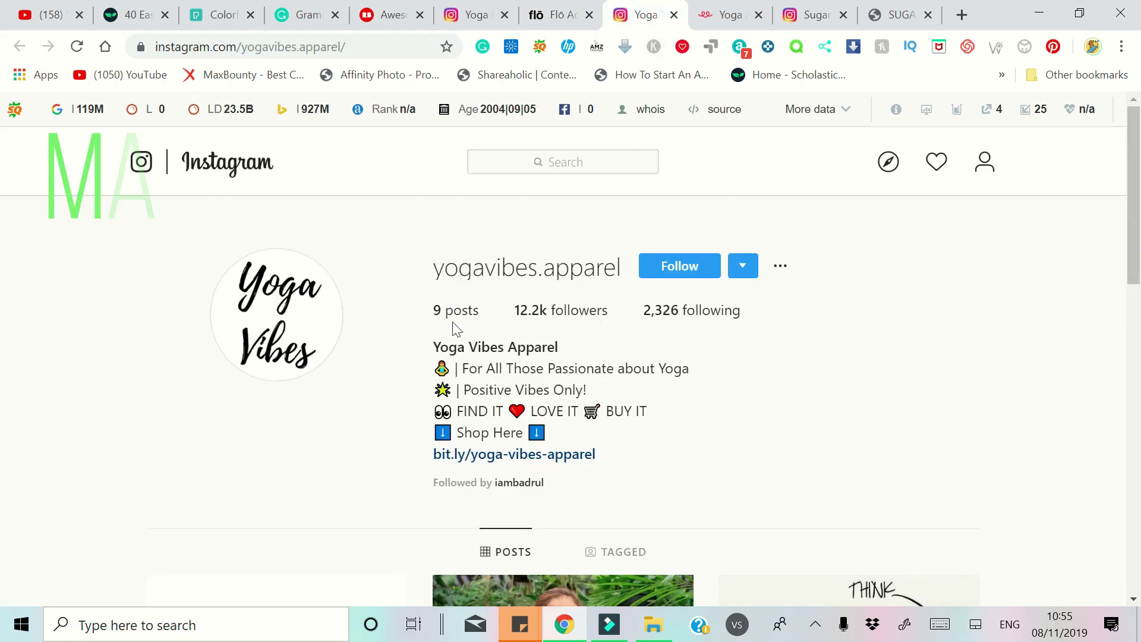
{"action": "scroll", "coordinate": [452, 328], "scroll_direction": "down", "scroll_amount": 4}
{"action": "scroll", "coordinate": [453, 334], "scroll_direction": "down", "scroll_amount": 1}
{"action": "scroll", "coordinate": [453, 339], "scroll_direction": "down", "scroll_amount": 1}
{"action": "scroll", "coordinate": [457, 339], "scroll_direction": "up", "scroll_amount": 3}
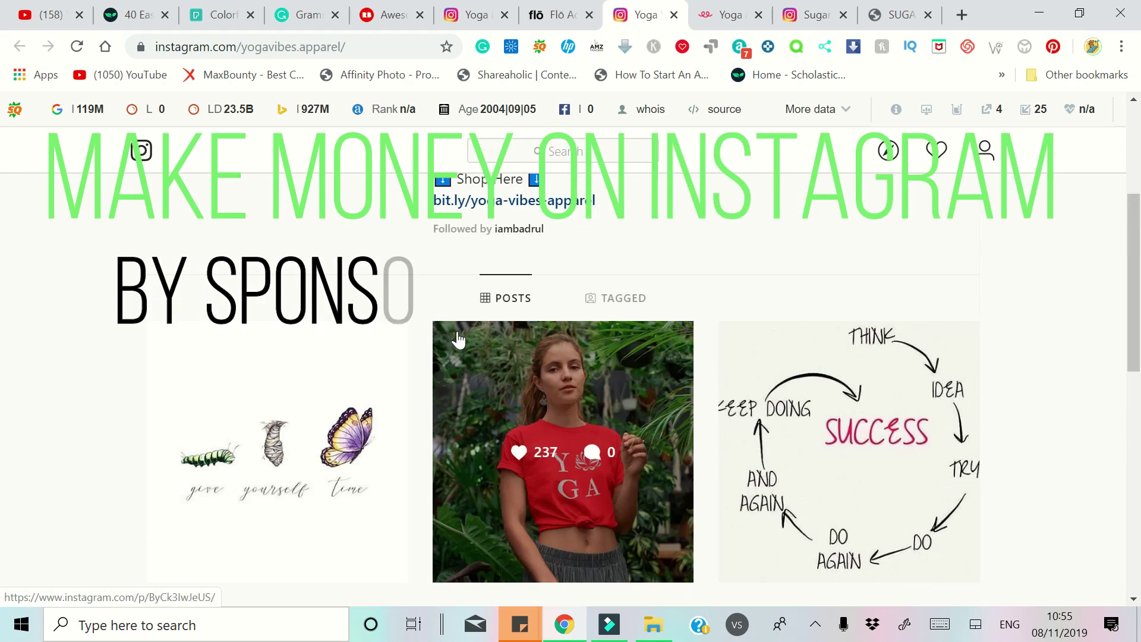
{"action": "scroll", "coordinate": [456, 339], "scroll_direction": "up", "scroll_amount": 3}
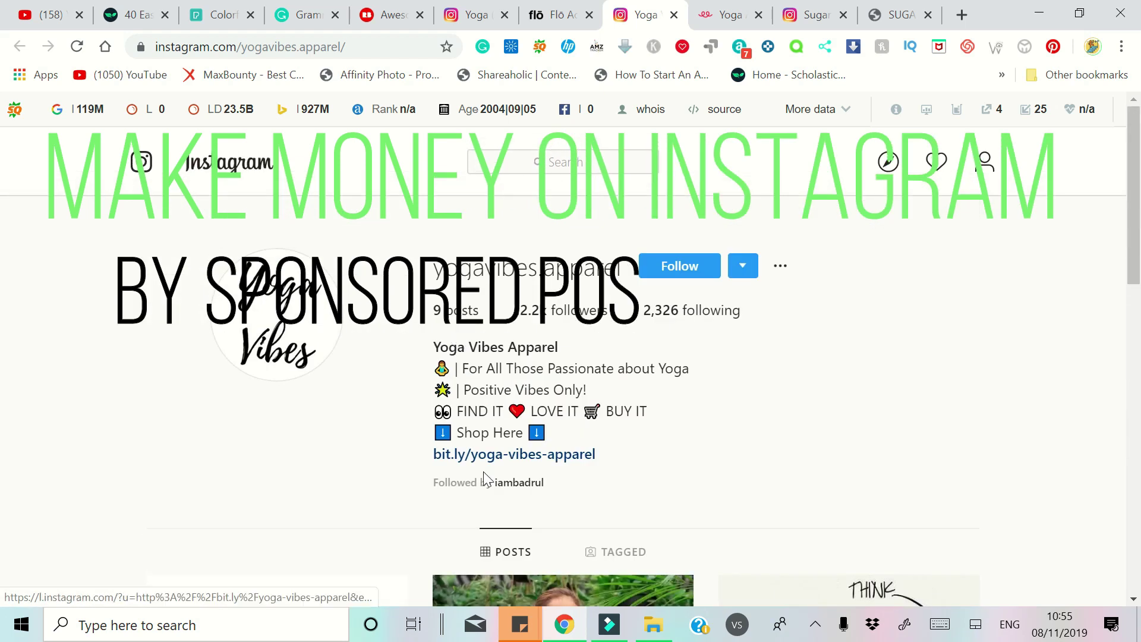
{"action": "left_click", "coordinate": [525, 461]}
{"action": "left_click", "coordinate": [735, 16]}
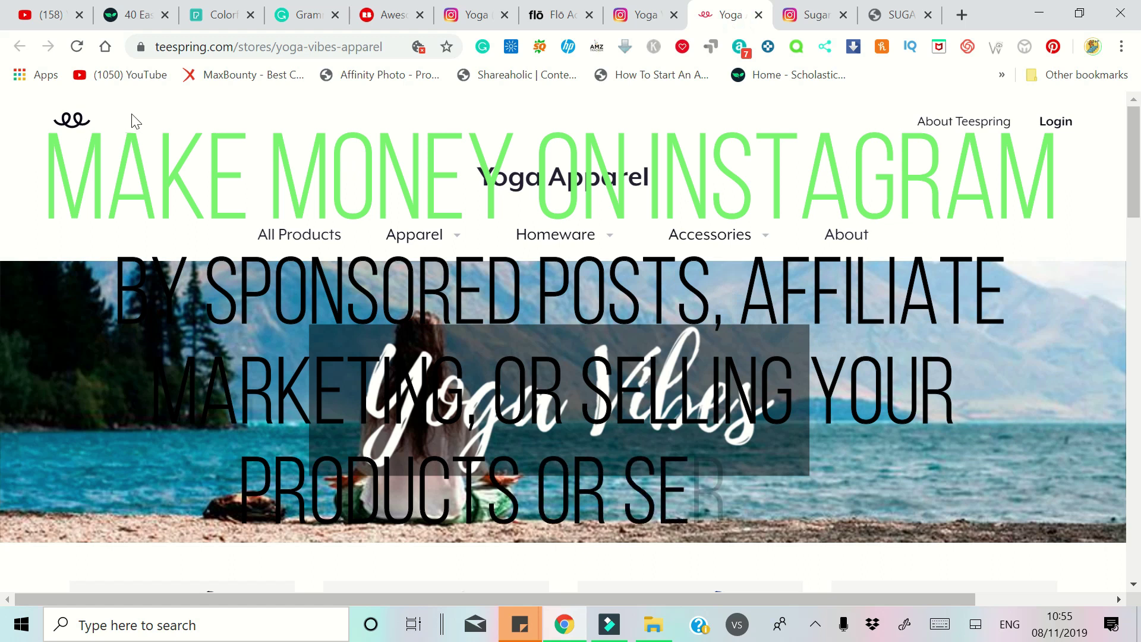
{"action": "left_click_drag", "start_coordinate": [232, 47], "coordinate": [159, 47]}
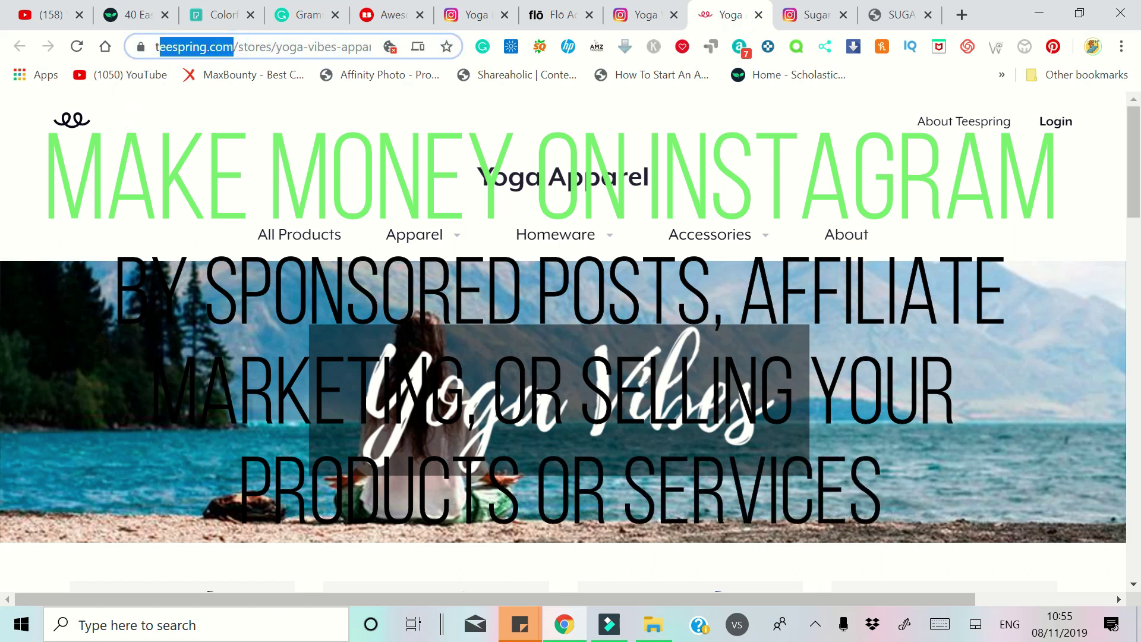
{"action": "scroll", "coordinate": [548, 134], "scroll_direction": "down", "scroll_amount": 2}
{"action": "scroll", "coordinate": [714, 223], "scroll_direction": "down", "scroll_amount": 3}
{"action": "scroll", "coordinate": [847, 267], "scroll_direction": "down", "scroll_amount": 2}
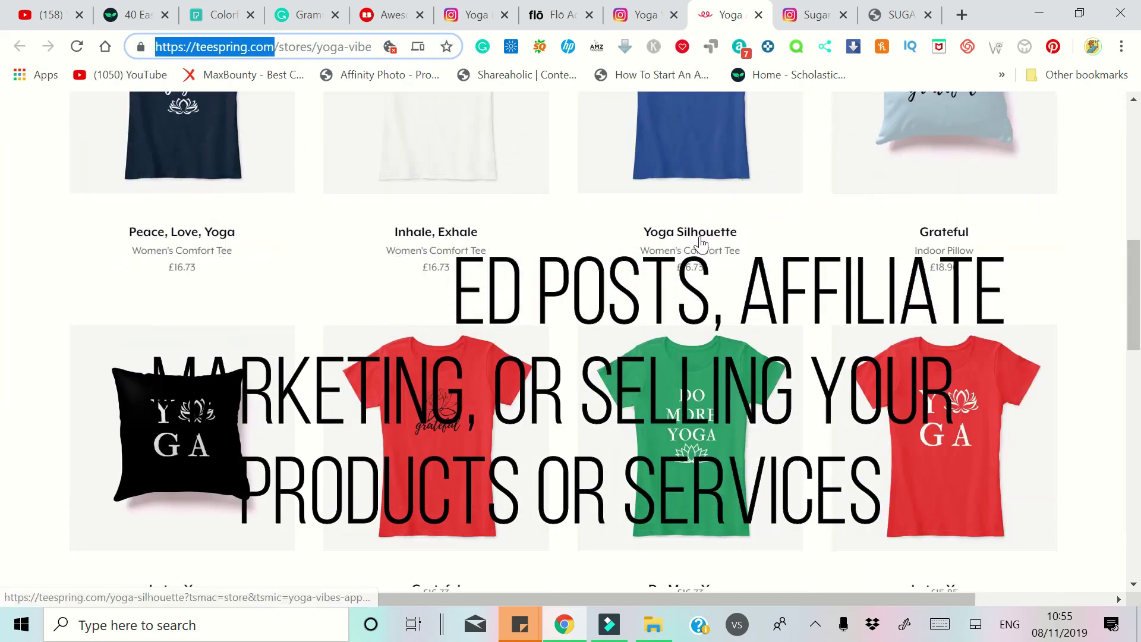
{"action": "scroll", "coordinate": [941, 284], "scroll_direction": "down", "scroll_amount": 2}
{"action": "scroll", "coordinate": [941, 284], "scroll_direction": "down", "scroll_amount": 1}
{"action": "scroll", "coordinate": [1132, 388], "scroll_direction": "down", "scroll_amount": 4}
{"action": "scroll", "coordinate": [1132, 391], "scroll_direction": "down", "scroll_amount": 4}
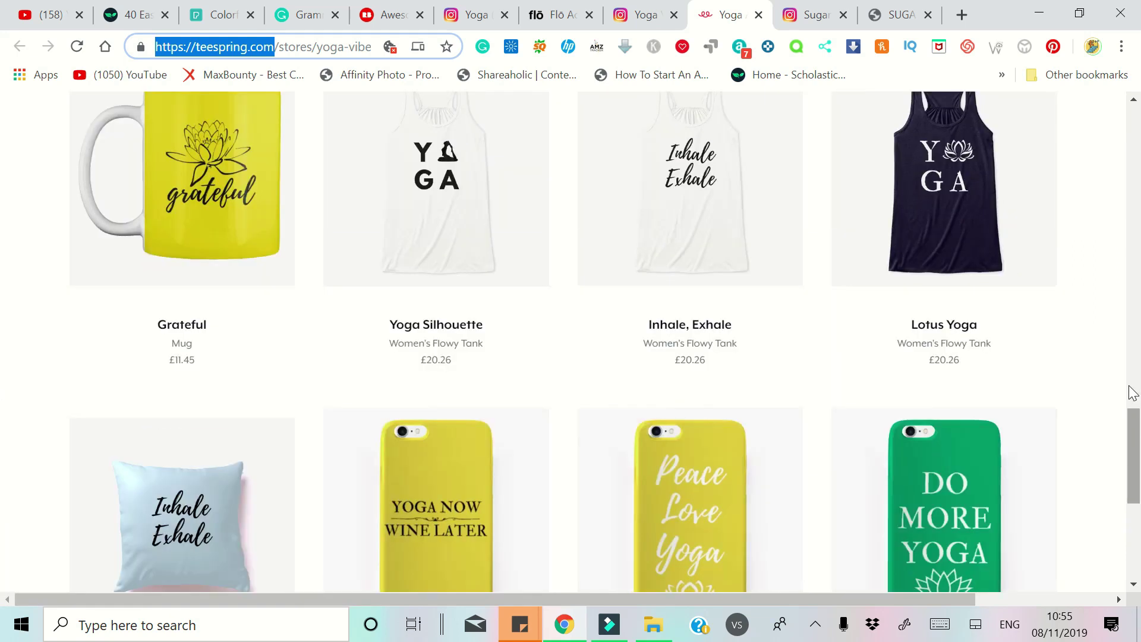
{"action": "scroll", "coordinate": [1132, 393], "scroll_direction": "down", "scroll_amount": 4}
{"action": "scroll", "coordinate": [1133, 394], "scroll_direction": "down", "scroll_amount": 1}
{"action": "left_click", "coordinate": [814, 11]}
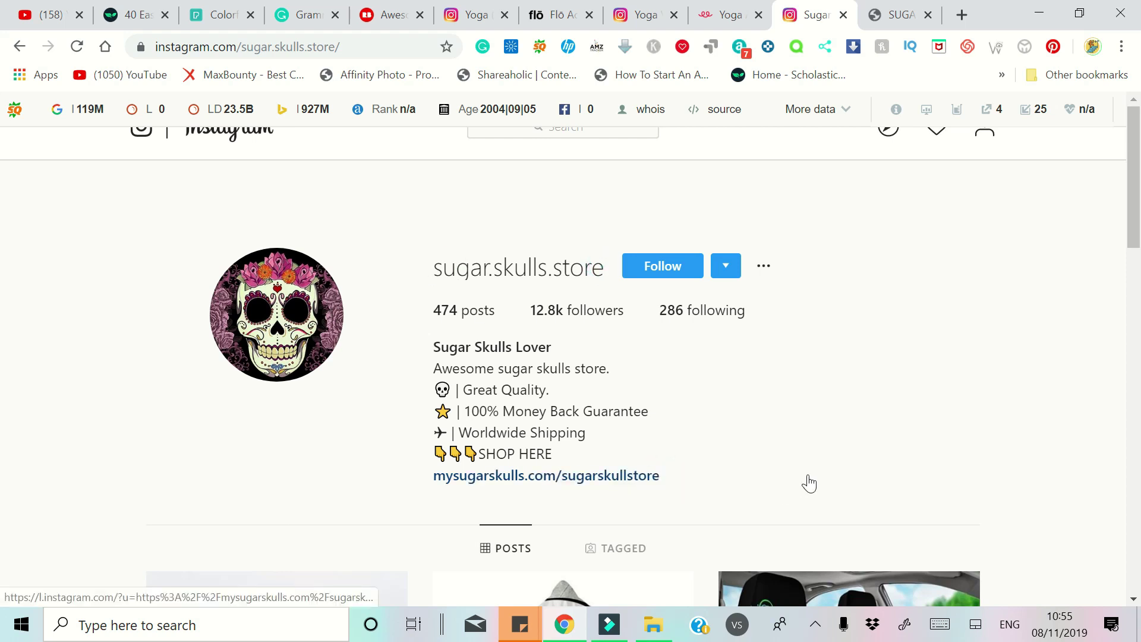
{"action": "scroll", "coordinate": [807, 482], "scroll_direction": "down", "scroll_amount": 1}
{"action": "scroll", "coordinate": [829, 455], "scroll_direction": "down", "scroll_amount": 4}
{"action": "scroll", "coordinate": [832, 431], "scroll_direction": "down", "scroll_amount": 1}
{"action": "scroll", "coordinate": [833, 432], "scroll_direction": "down", "scroll_amount": 1}
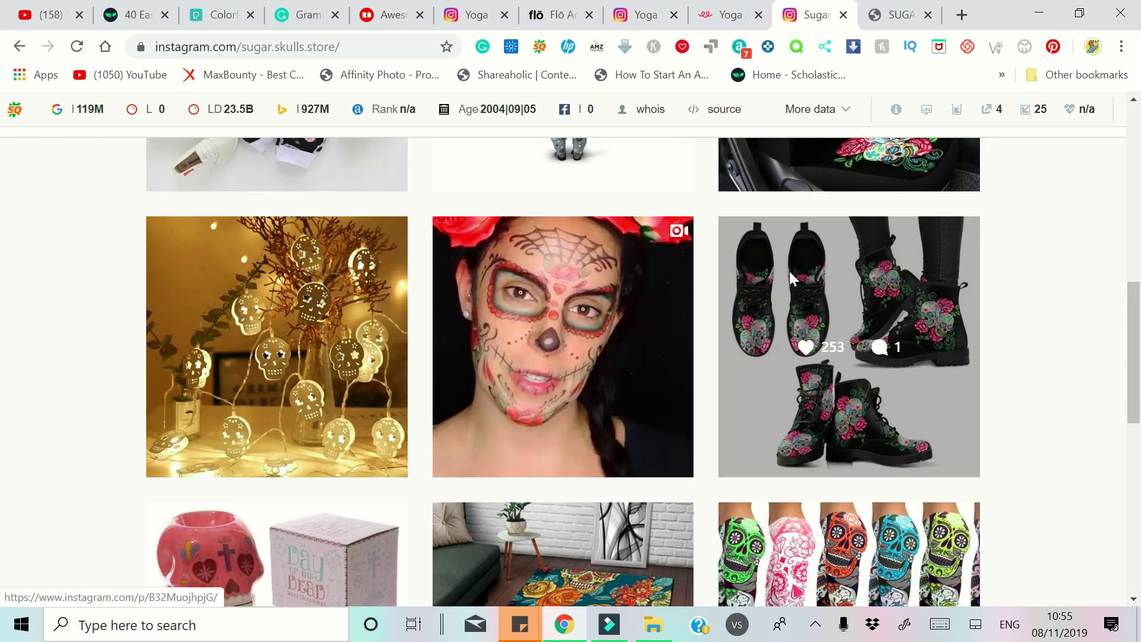
{"action": "scroll", "coordinate": [788, 271], "scroll_direction": "down", "scroll_amount": 2}
{"action": "scroll", "coordinate": [713, 356], "scroll_direction": "up", "scroll_amount": 5}
{"action": "scroll", "coordinate": [595, 408], "scroll_direction": "up", "scroll_amount": 4}
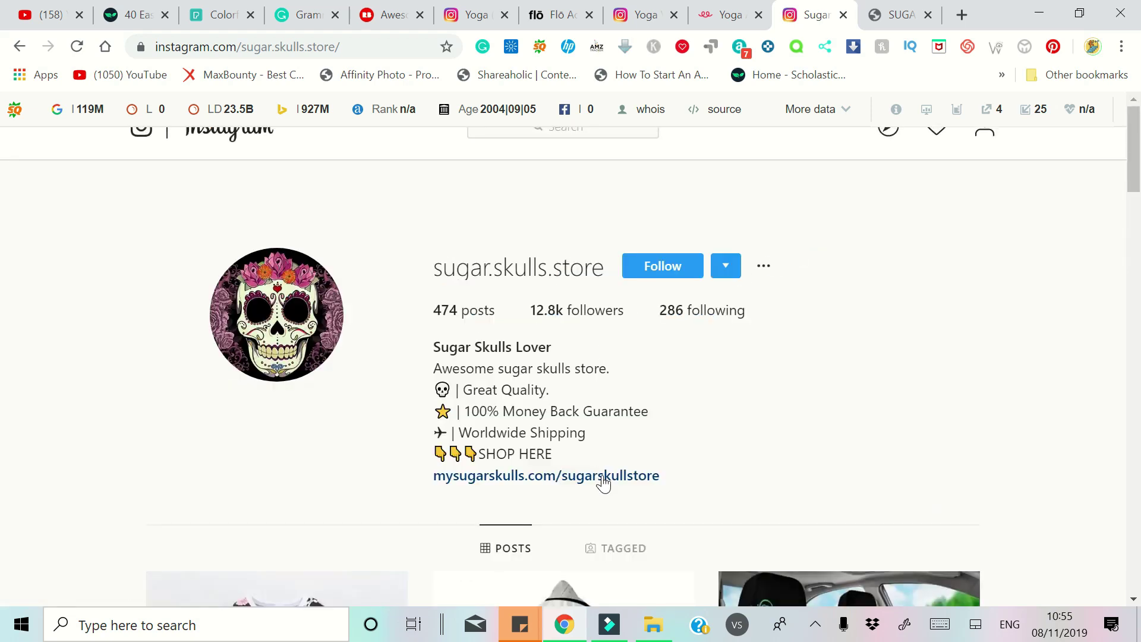
Browse the linked Awesome Skulls sugar skull store, then focus Etsy's search box.
{"action": "left_click", "coordinate": [899, 15]}
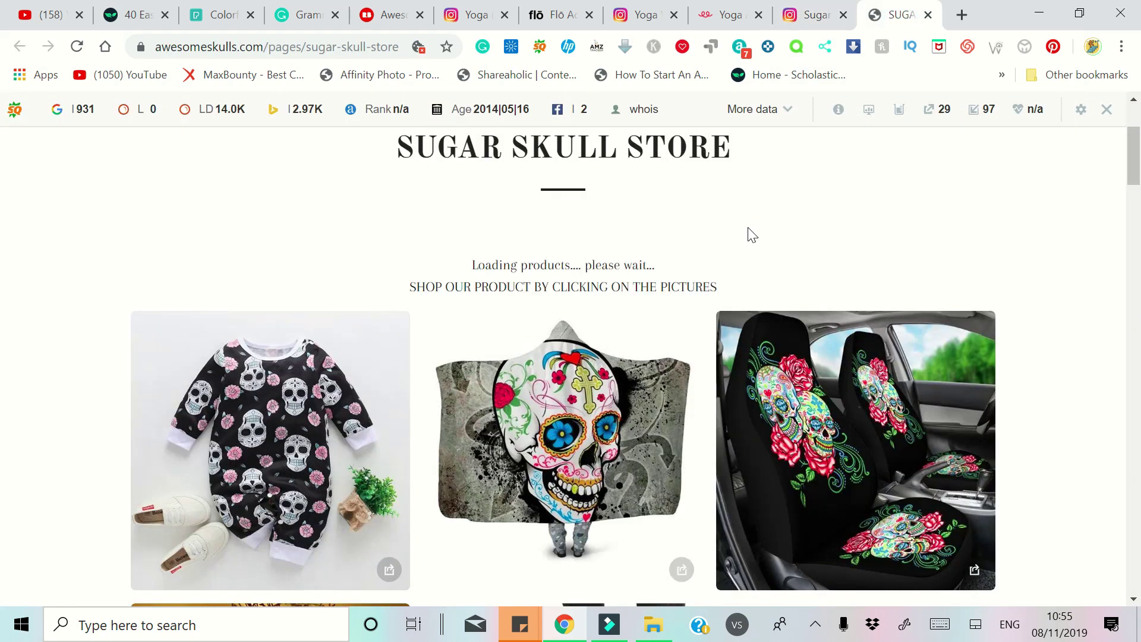
{"action": "scroll", "coordinate": [752, 234], "scroll_direction": "down", "scroll_amount": 4}
{"action": "scroll", "coordinate": [738, 196], "scroll_direction": "down", "scroll_amount": 2}
{"action": "scroll", "coordinate": [737, 204], "scroll_direction": "down", "scroll_amount": 2}
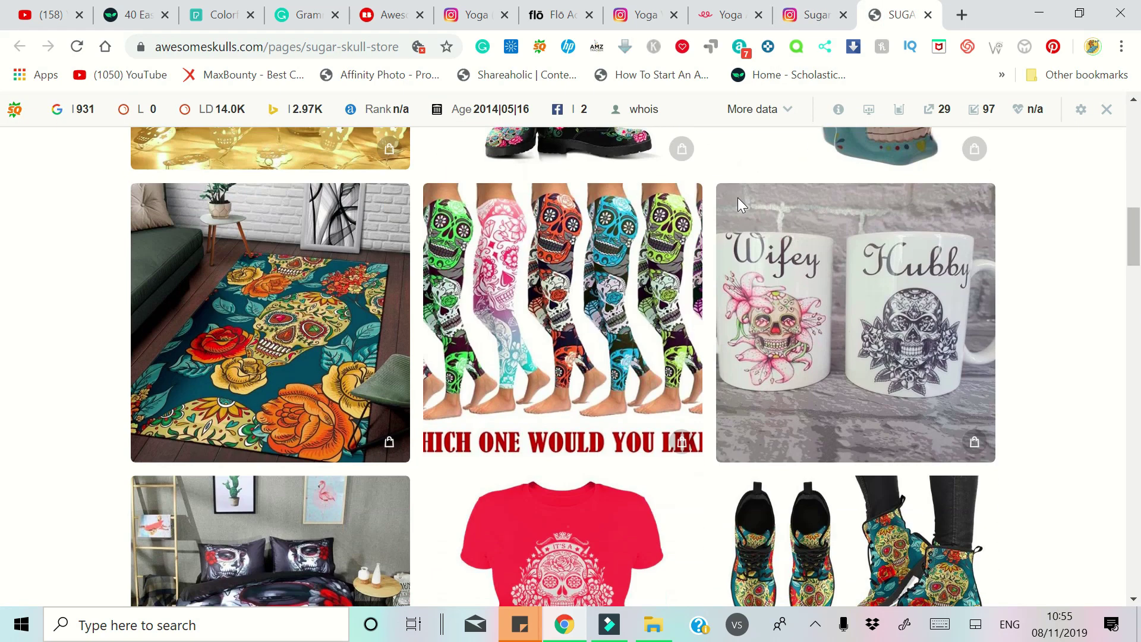
{"action": "scroll", "coordinate": [737, 204], "scroll_direction": "down", "scroll_amount": 3}
{"action": "scroll", "coordinate": [737, 205], "scroll_direction": "down", "scroll_amount": 1}
{"action": "scroll", "coordinate": [765, 300], "scroll_direction": "down", "scroll_amount": 4}
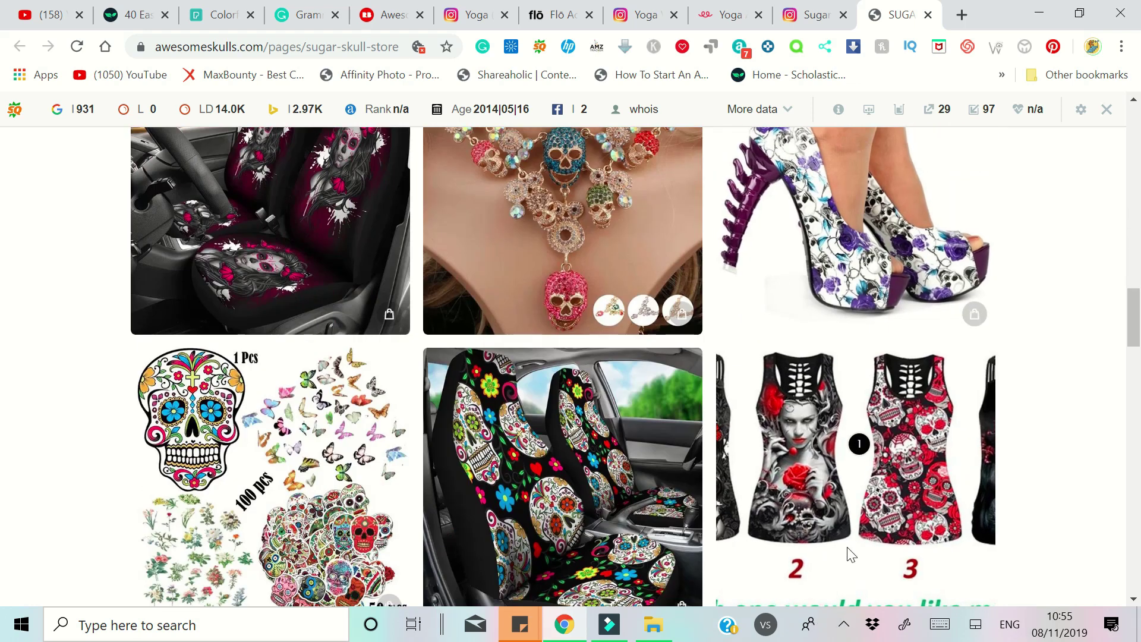
{"action": "left_click", "coordinate": [843, 624]}
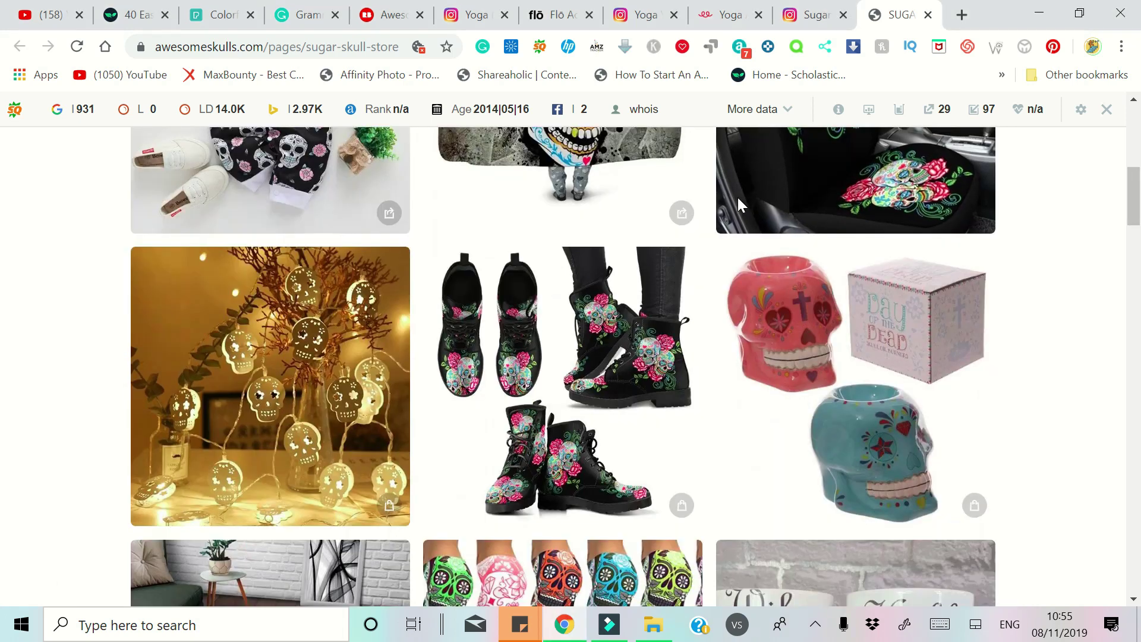
{"action": "scroll", "coordinate": [738, 198], "scroll_direction": "down", "scroll_amount": 3}
{"action": "scroll", "coordinate": [737, 198], "scroll_direction": "down", "scroll_amount": 1}
{"action": "scroll", "coordinate": [738, 197], "scroll_direction": "down", "scroll_amount": 4}
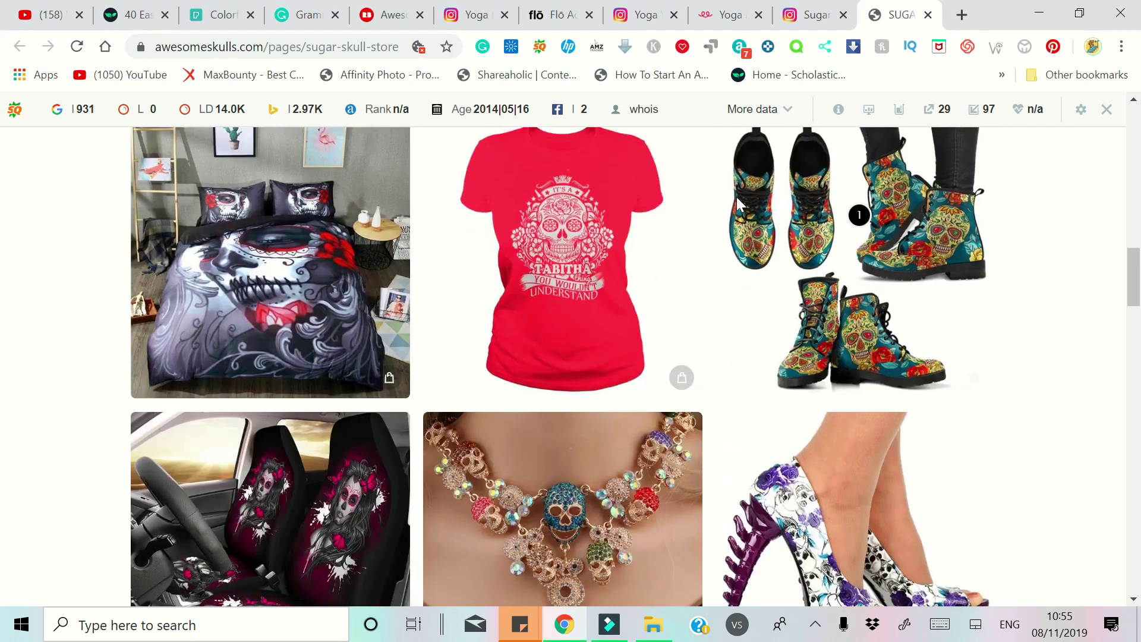
{"action": "scroll", "coordinate": [737, 206], "scroll_direction": "down", "scroll_amount": 3}
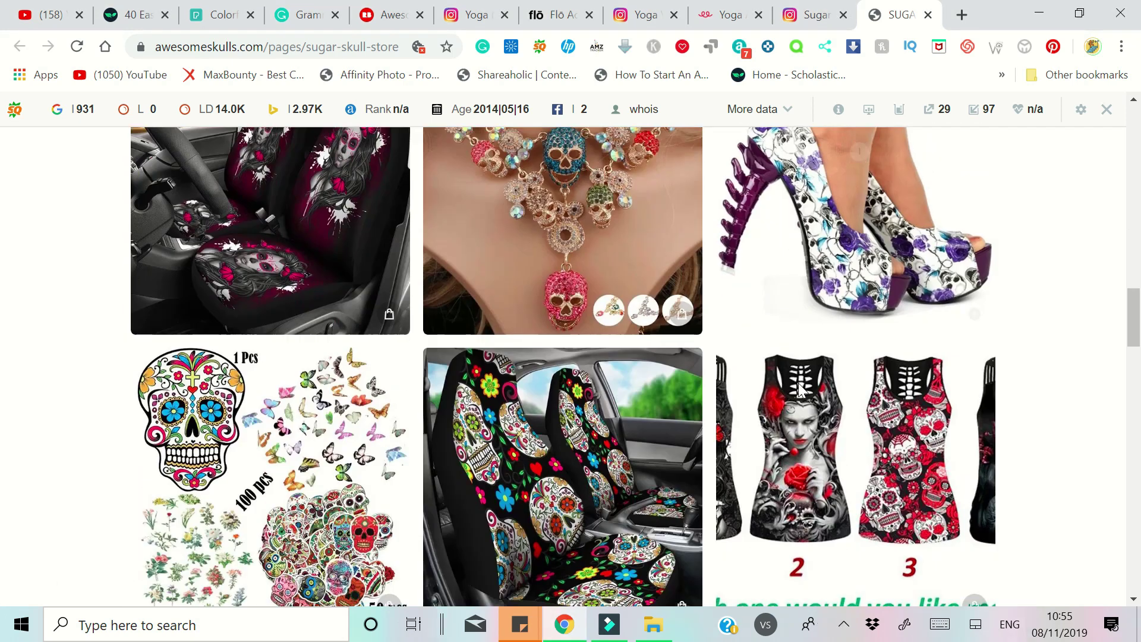
{"action": "left_click", "coordinate": [844, 624]}
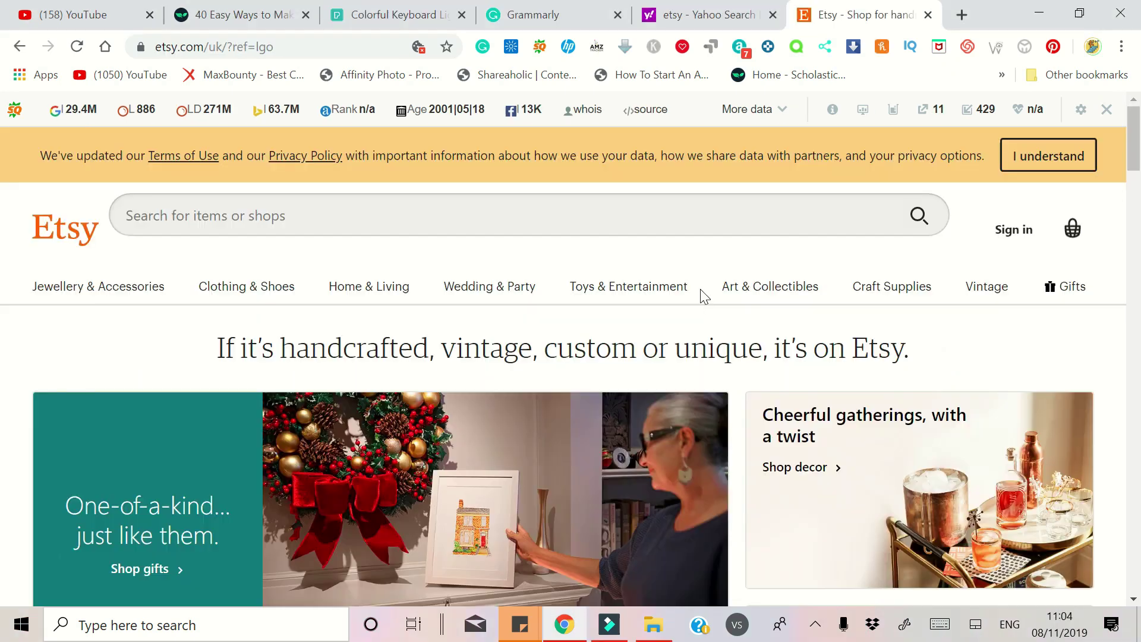
{"action": "scroll", "coordinate": [701, 297], "scroll_direction": "down", "scroll_amount": 10}
{"action": "scroll", "coordinate": [701, 296], "scroll_direction": "down", "scroll_amount": 10}
{"action": "scroll", "coordinate": [701, 296], "scroll_direction": "down", "scroll_amount": 1}
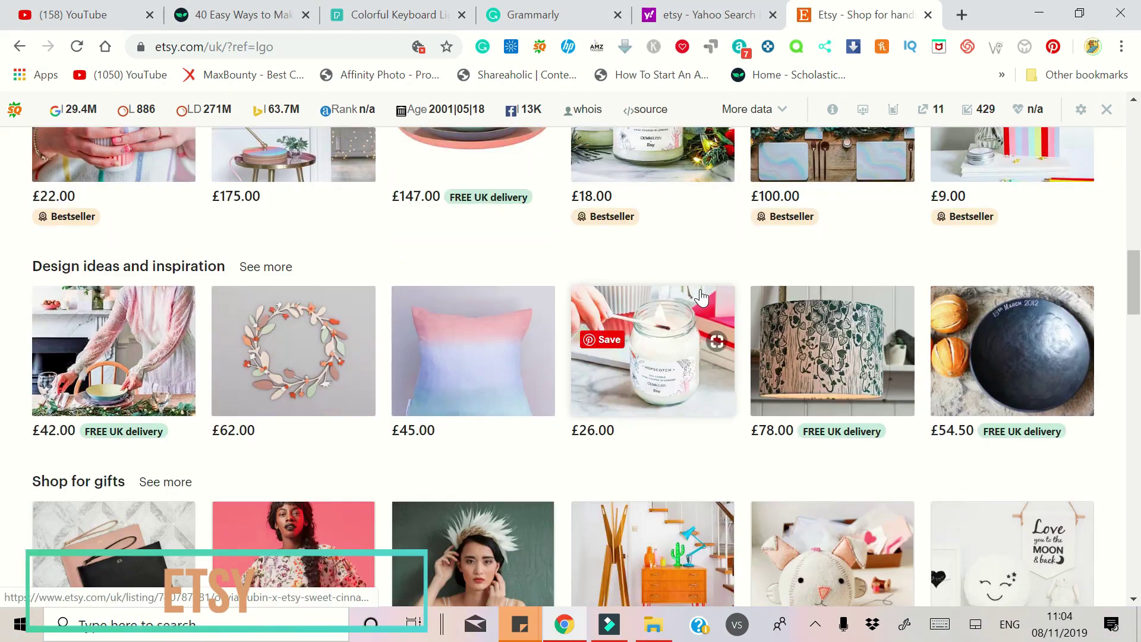
{"action": "scroll", "coordinate": [701, 296], "scroll_direction": "down", "scroll_amount": 10}
{"action": "scroll", "coordinate": [701, 296], "scroll_direction": "up", "scroll_amount": 10}
{"action": "scroll", "coordinate": [698, 295], "scroll_direction": "up", "scroll_amount": 10}
{"action": "scroll", "coordinate": [678, 276], "scroll_direction": "up", "scroll_amount": 10}
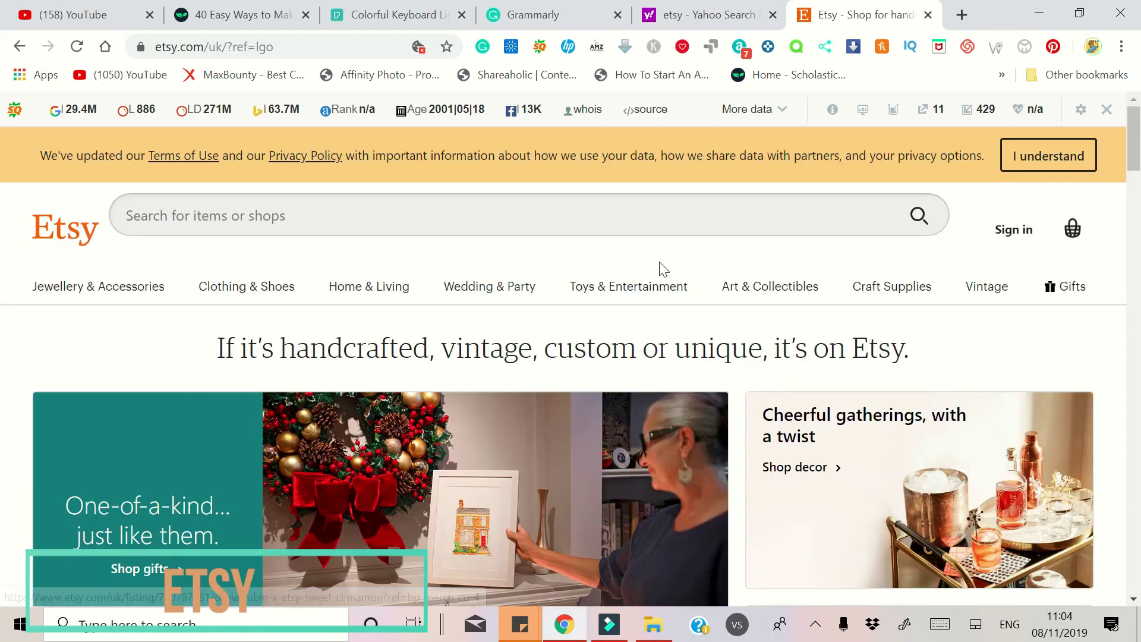
{"action": "left_click", "coordinate": [341, 201]}
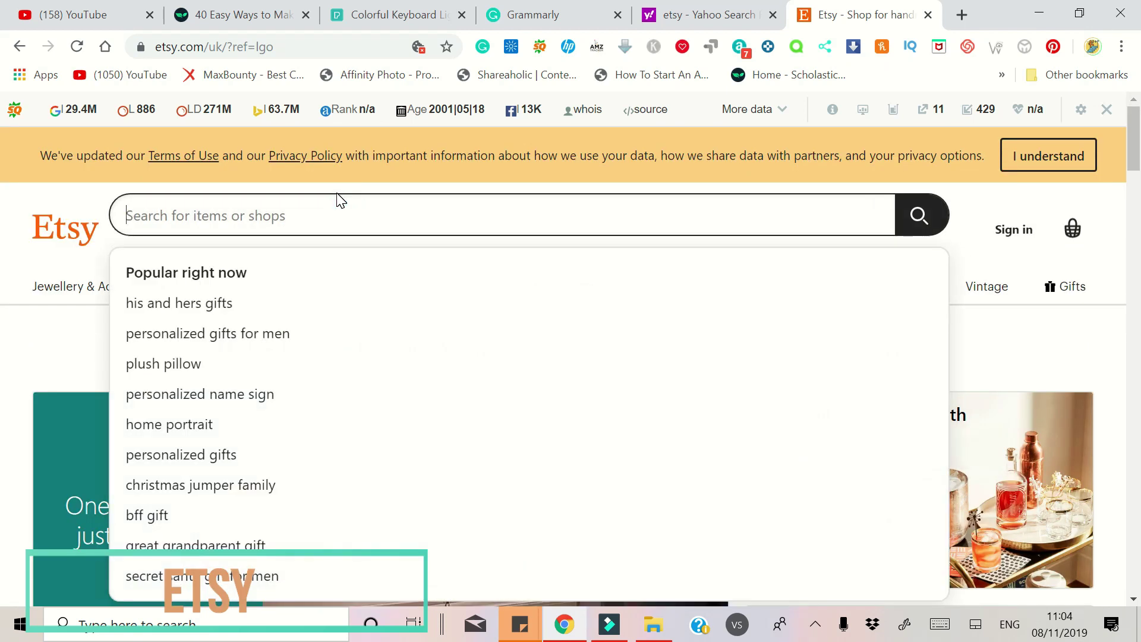
{"action": "type", "text": "handcraft jewelry beaded jewelry"}
Run the Etsy search for 'handcraft jewelry beaded jewelry'.
{"action": "key", "text": "Return"}
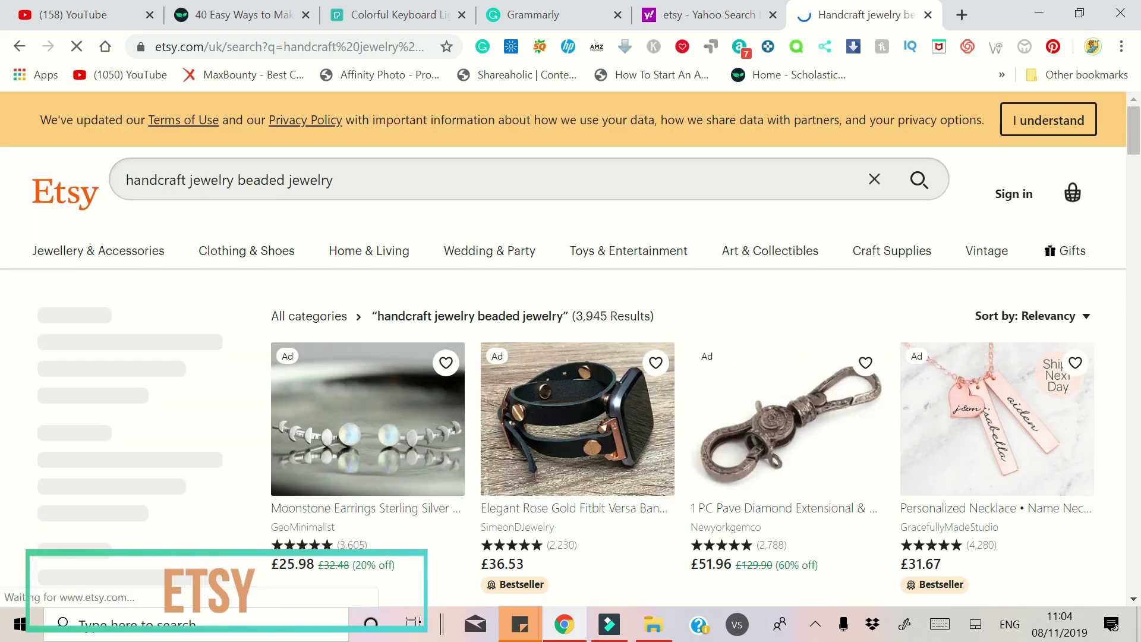
{"action": "scroll", "coordinate": [589, 330], "scroll_direction": "down", "scroll_amount": 2}
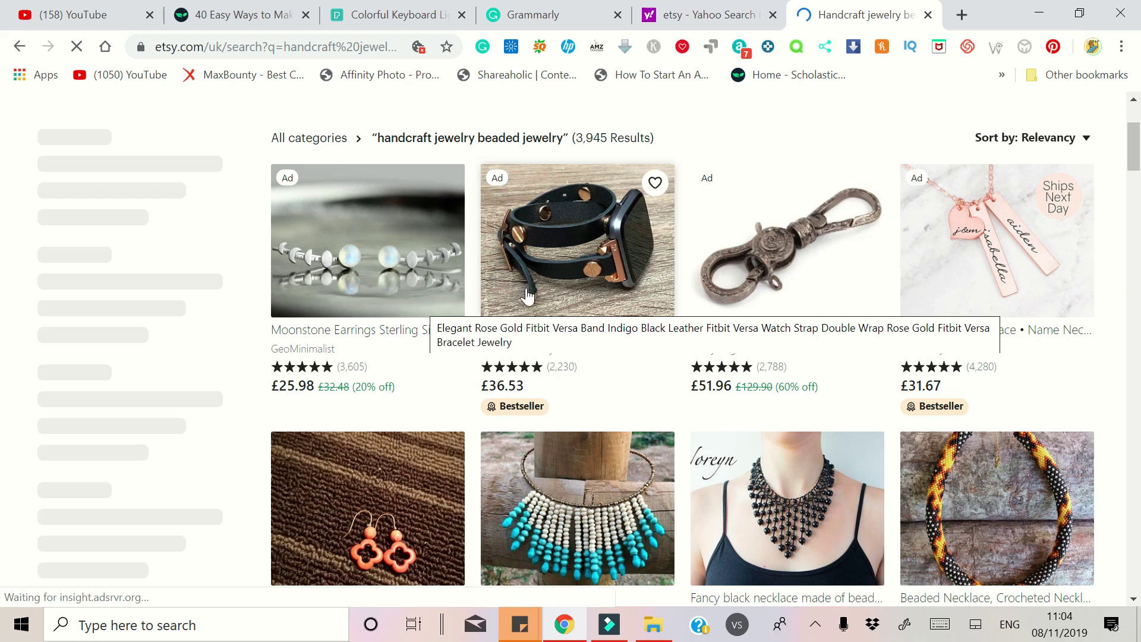
{"action": "scroll", "coordinate": [526, 296], "scroll_direction": "down", "scroll_amount": 2}
{"action": "scroll", "coordinate": [445, 298], "scroll_direction": "down", "scroll_amount": 1}
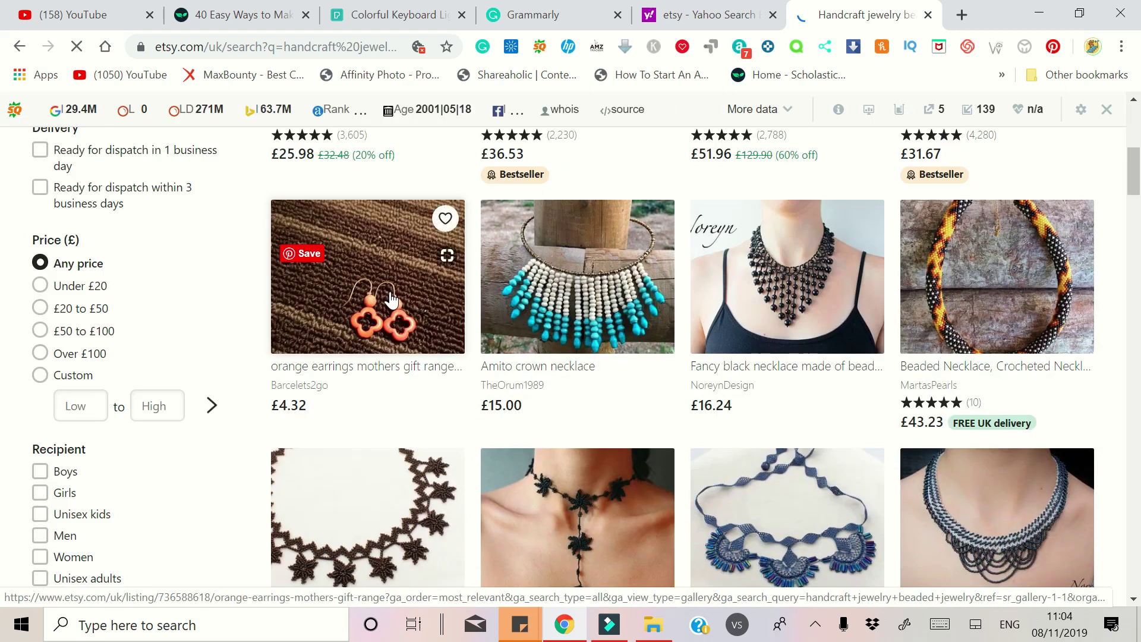
{"action": "scroll", "coordinate": [389, 299], "scroll_direction": "down", "scroll_amount": 1}
{"action": "scroll", "coordinate": [428, 316], "scroll_direction": "down", "scroll_amount": 2}
{"action": "scroll", "coordinate": [459, 331], "scroll_direction": "down", "scroll_amount": 2}
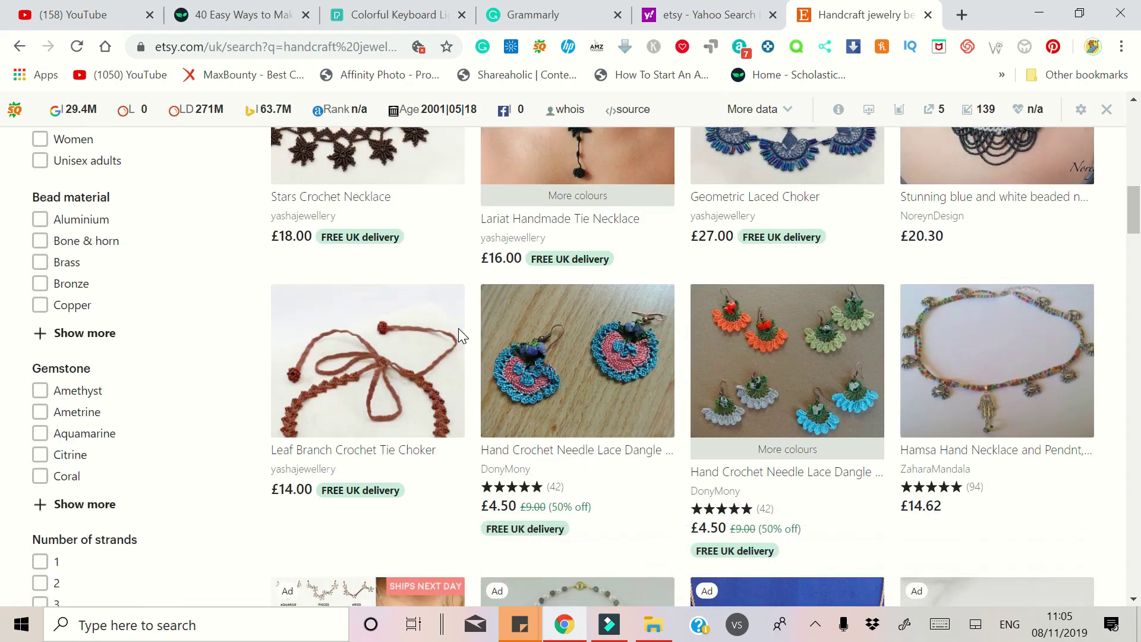
{"action": "scroll", "coordinate": [543, 338], "scroll_direction": "down", "scroll_amount": 2}
{"action": "scroll", "coordinate": [625, 340], "scroll_direction": "up", "scroll_amount": 4}
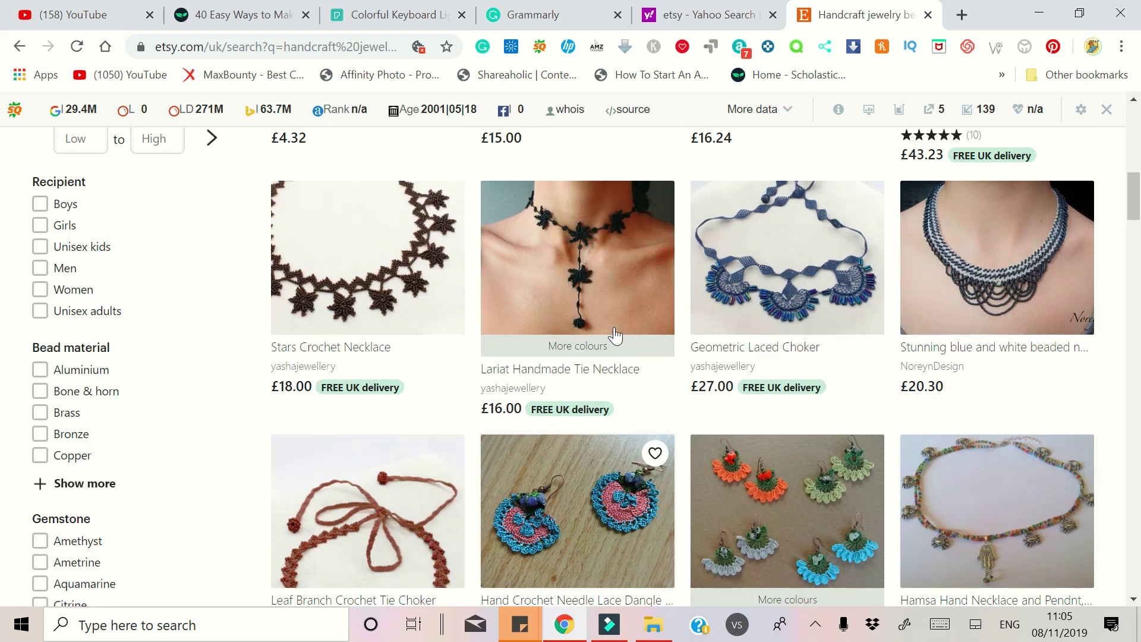
{"action": "scroll", "coordinate": [535, 312], "scroll_direction": "up", "scroll_amount": 3}
{"action": "scroll", "coordinate": [416, 289], "scroll_direction": "up", "scroll_amount": 6}
Replace the Etsy search text with 'handcraft clothing' and run the search.
{"action": "left_click", "coordinate": [368, 226]}
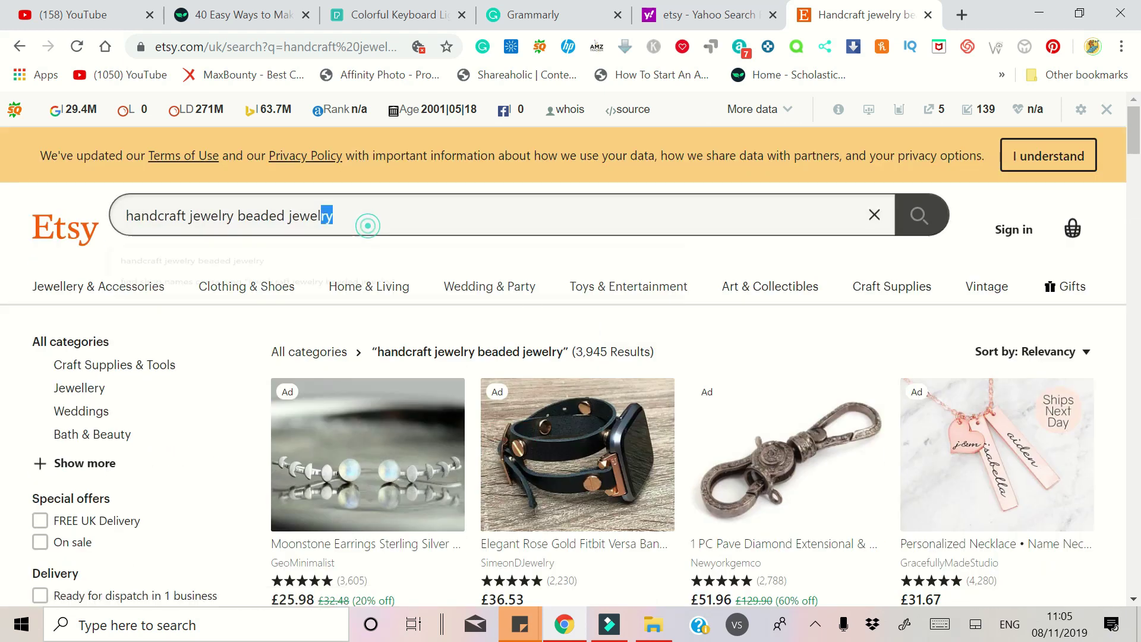
{"action": "left_click_drag", "start_coordinate": [368, 226], "coordinate": [65, 229]}
{"action": "type", "text": "handcraft clothi"}
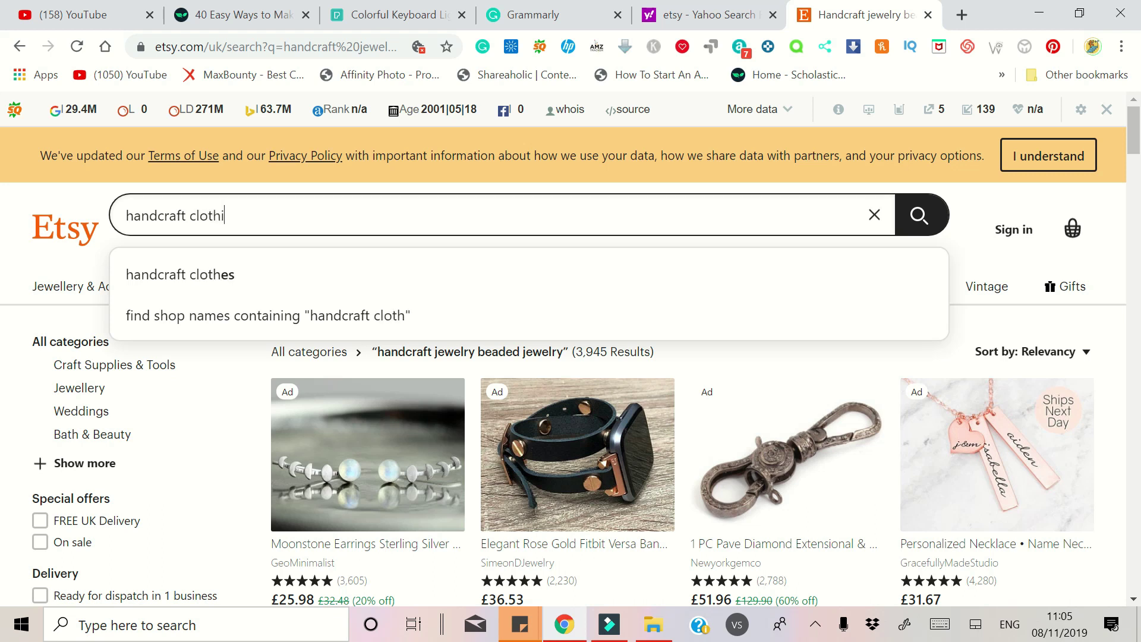
{"action": "type", "text": "ng"}
{"action": "key", "text": "Return"}
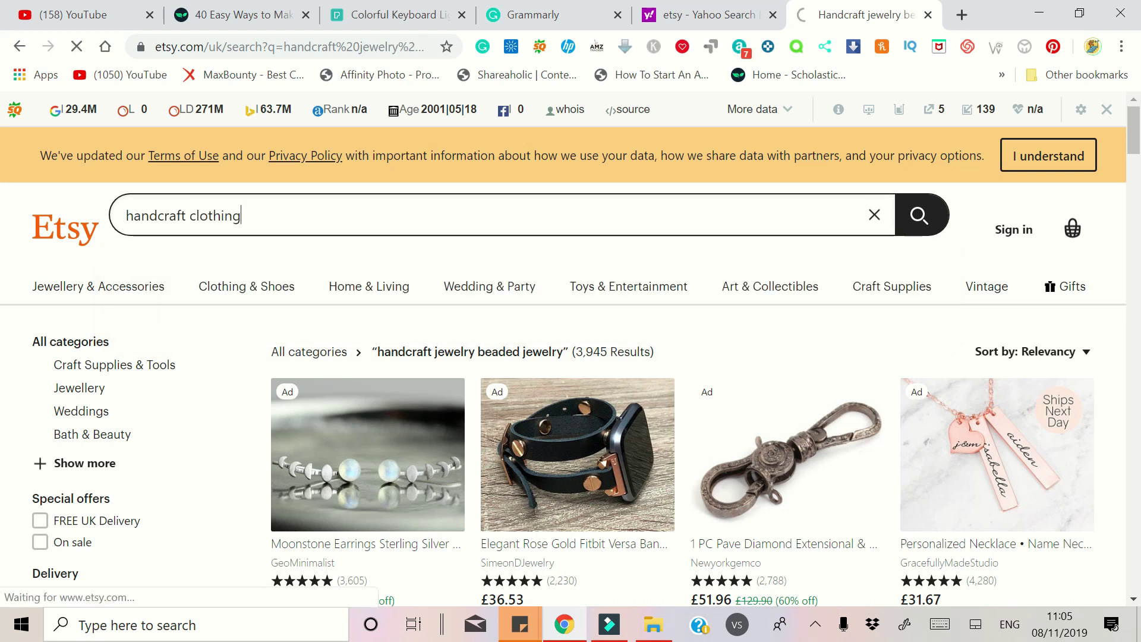